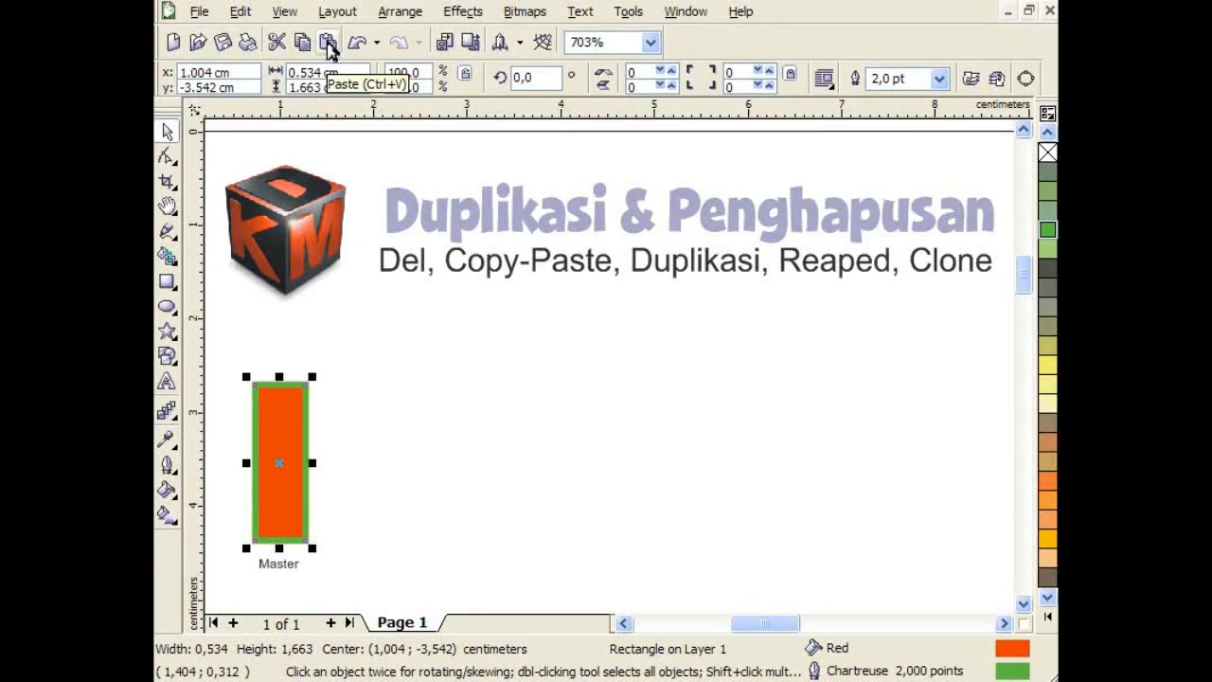
- Paste a copy of the master rectangle beside it at about x 1.732 cm, and copy and paste that one to x 2.494 cm
left_click(330, 48)
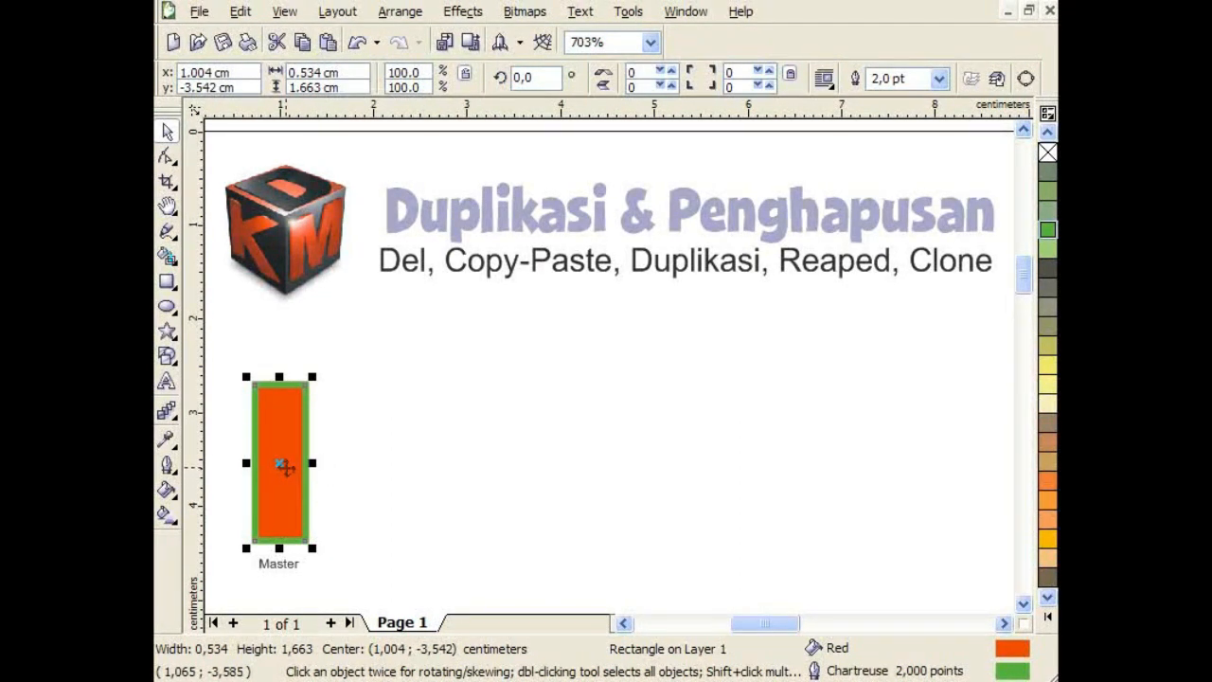
left_click_drag(284, 465, 355, 466)
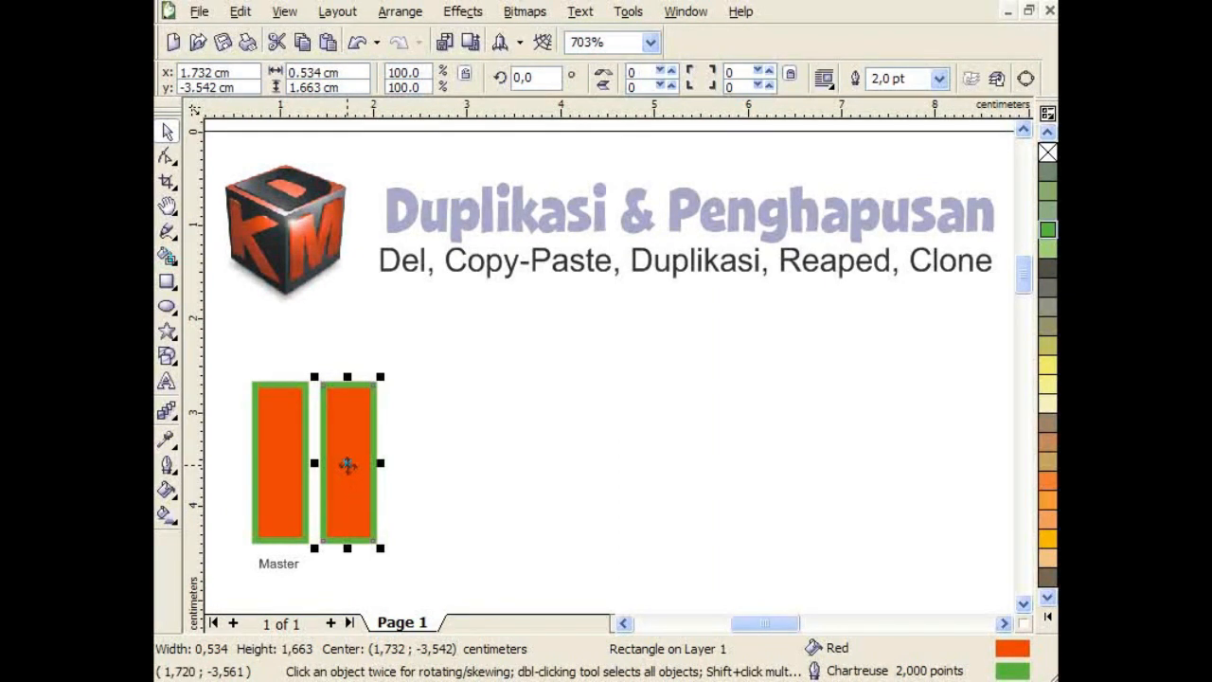
right_click(348, 435)
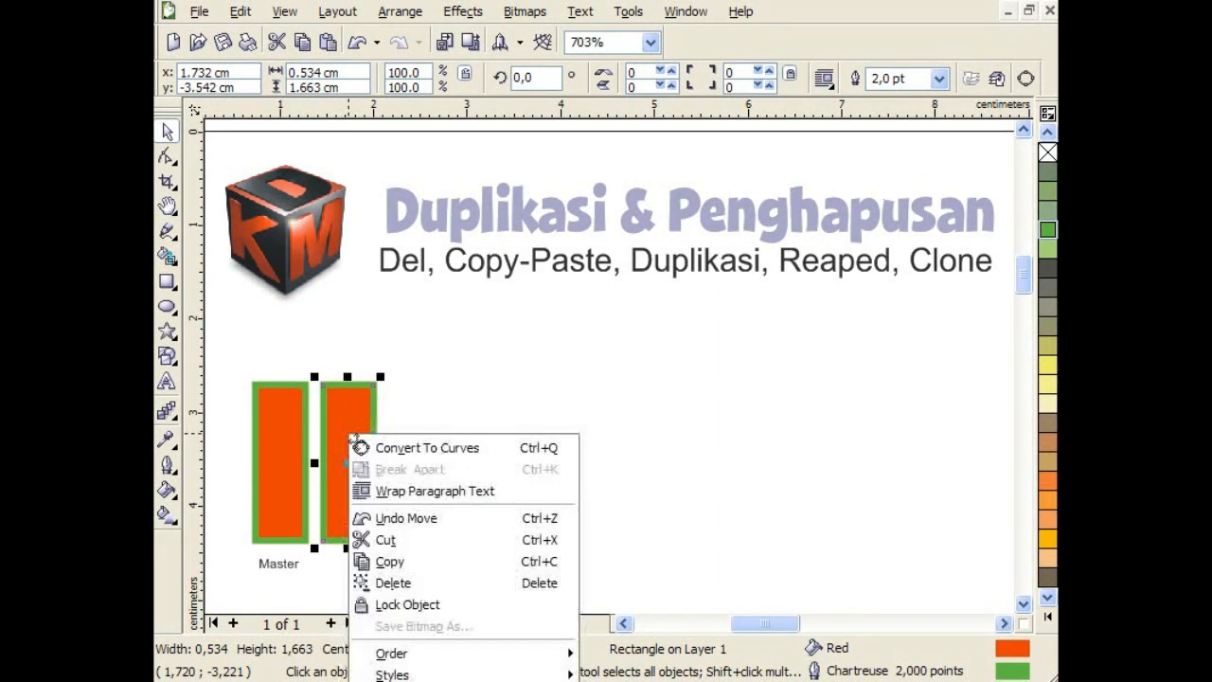
left_click(393, 562)
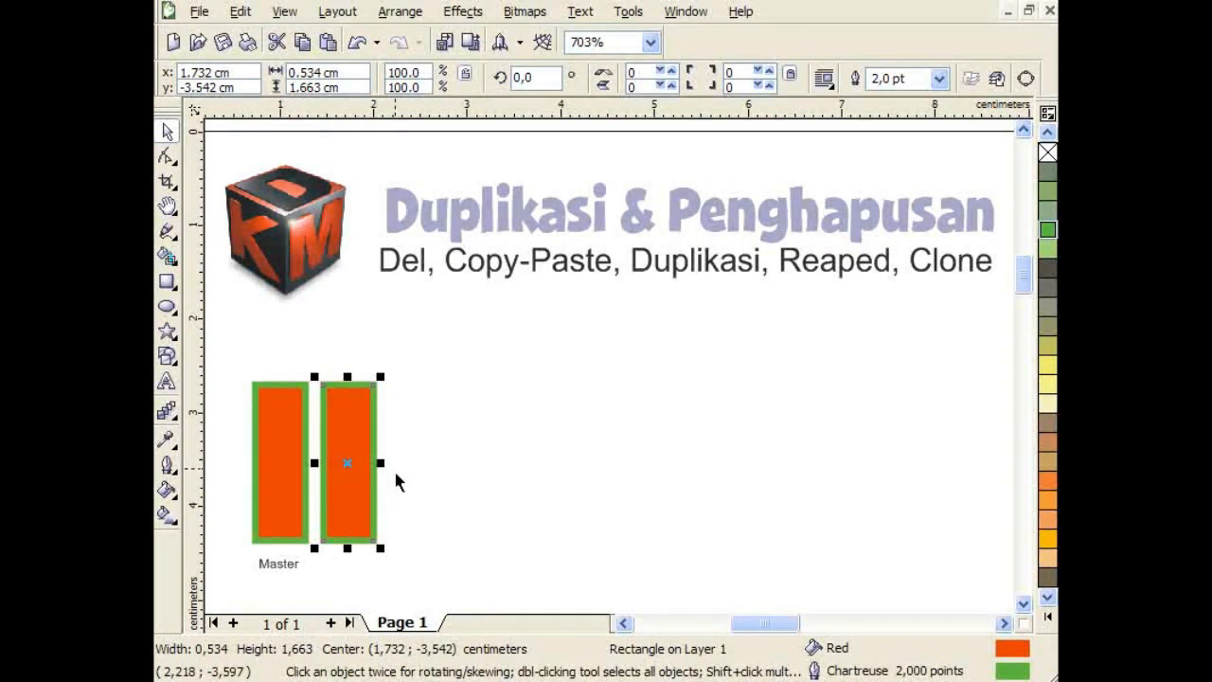
right_click(394, 468)
left_click(426, 593)
left_click(436, 572)
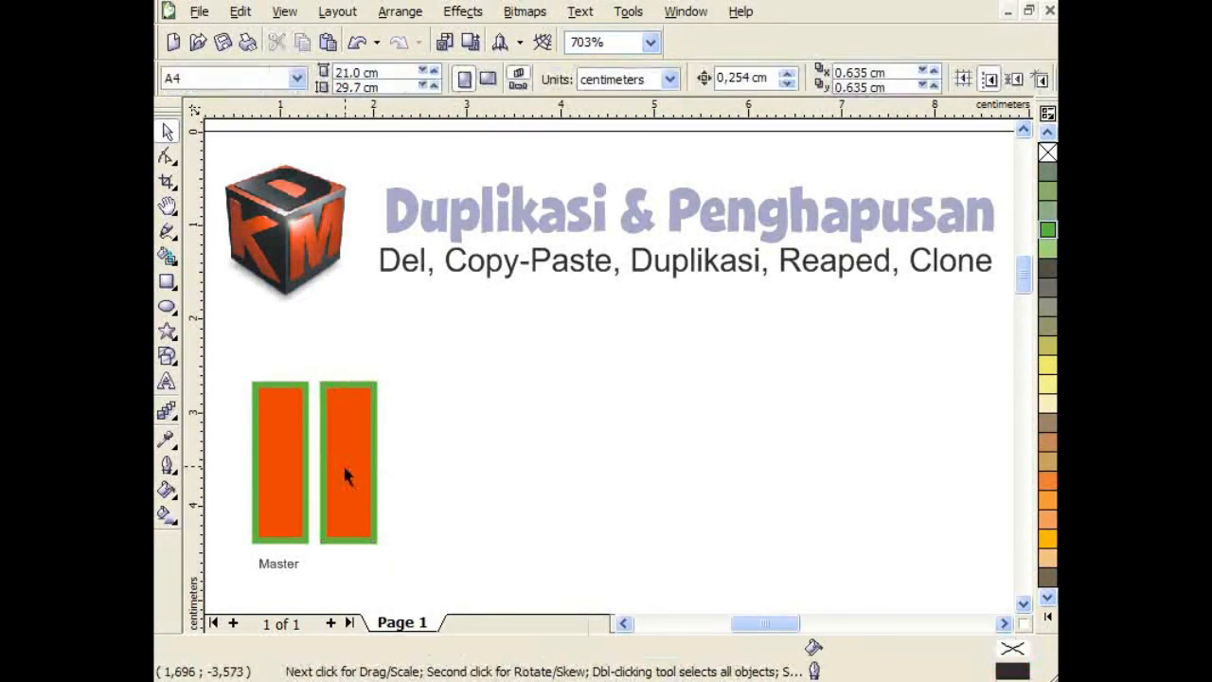
left_click(343, 464)
key("Right")
key("Right")
key("Right")
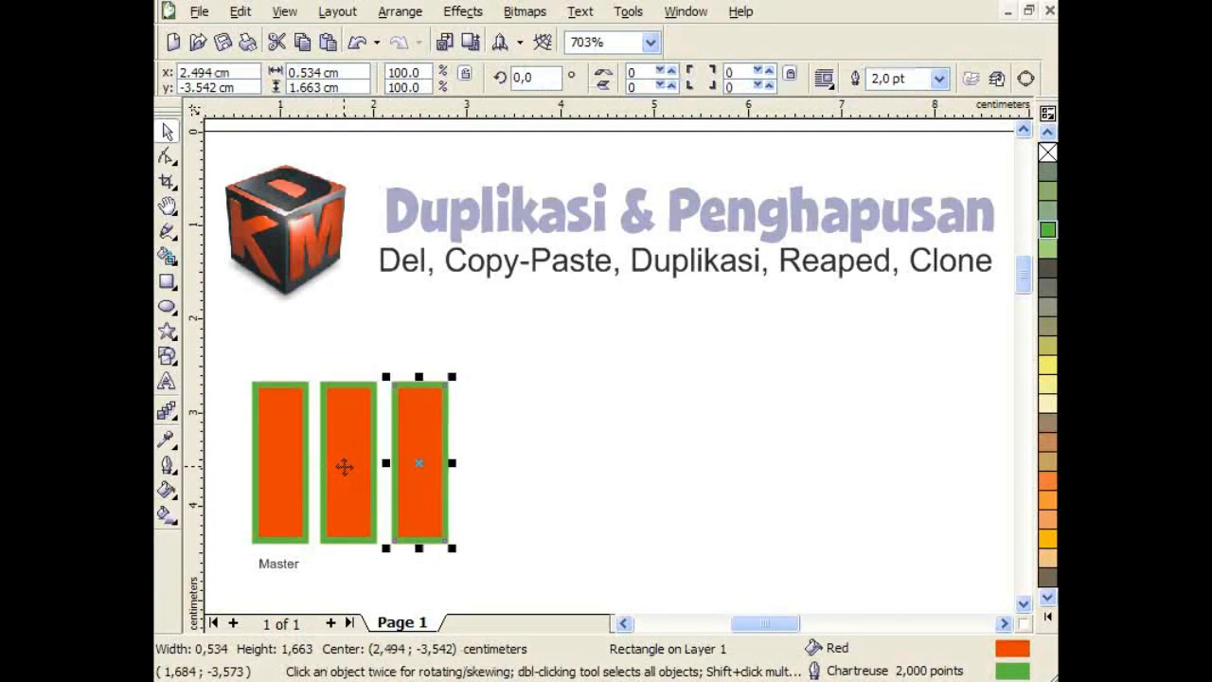
left_click(619, 471)
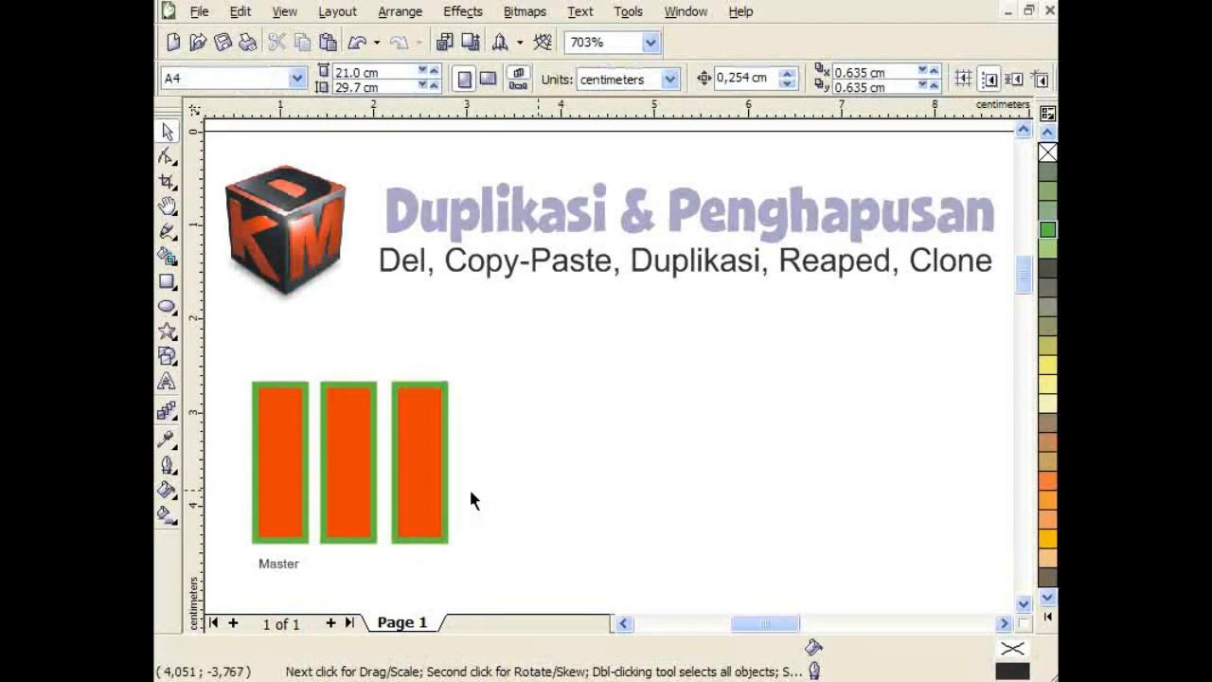
- Duplicate the third rectangle in place and nudge the duplicate three steps right to x 3.256 cm
left_click(426, 486)
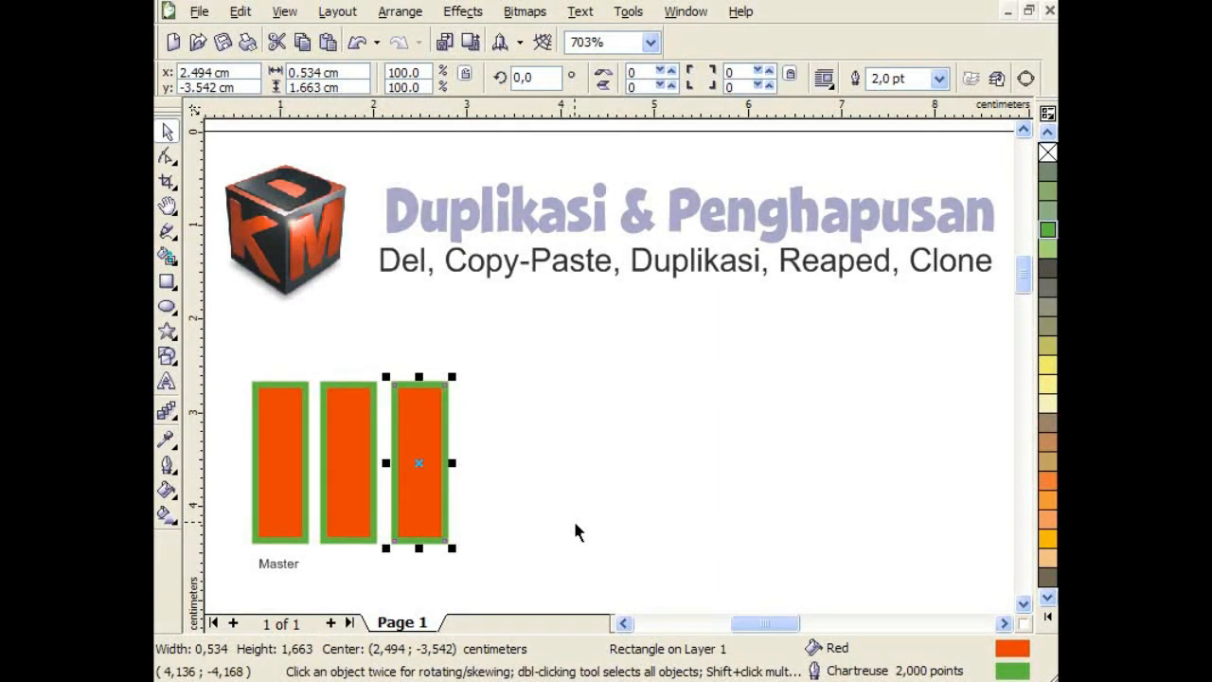
key("KP_Add")
key("Right")
key("Right")
key("Right")
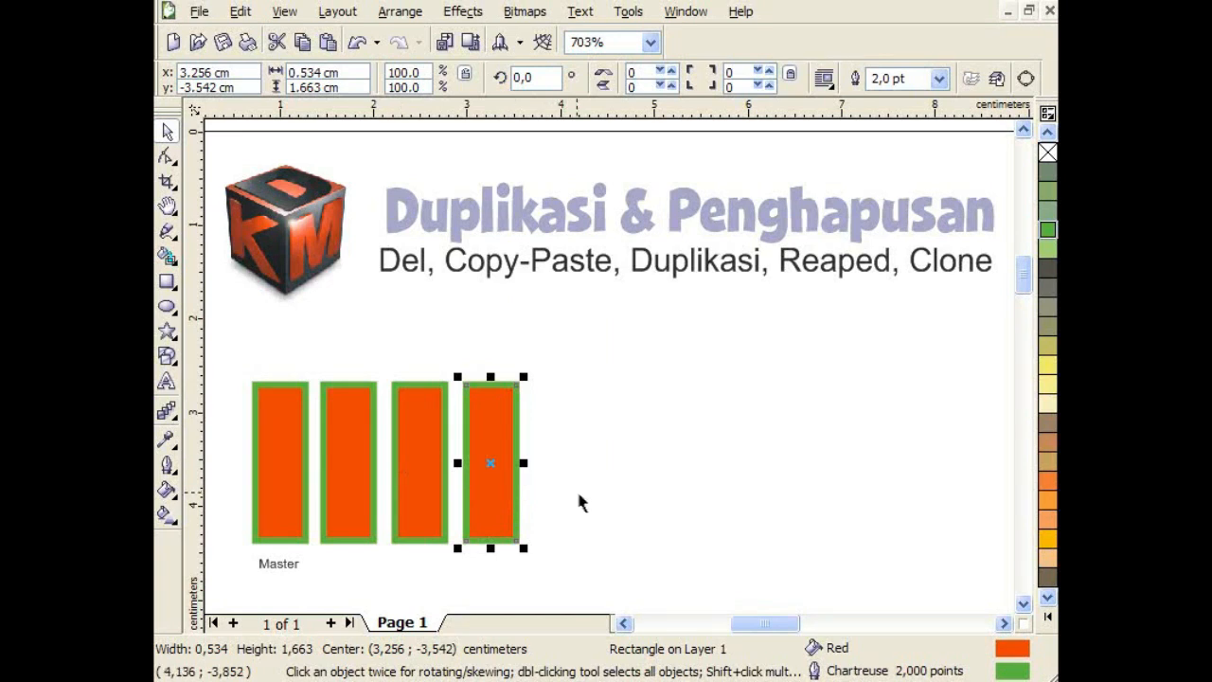
left_click(578, 494)
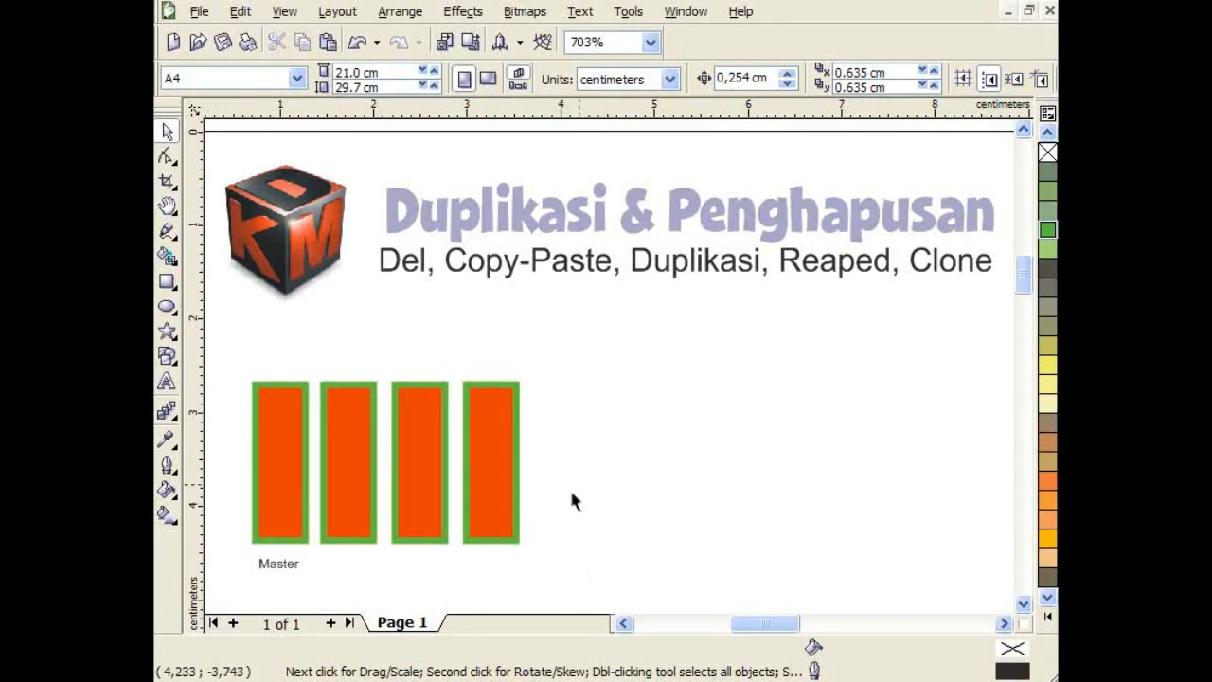
- Delete the three rectangle copies, keeping only the master rectangle
left_click_drag(589, 349, 344, 574)
key("Delete")
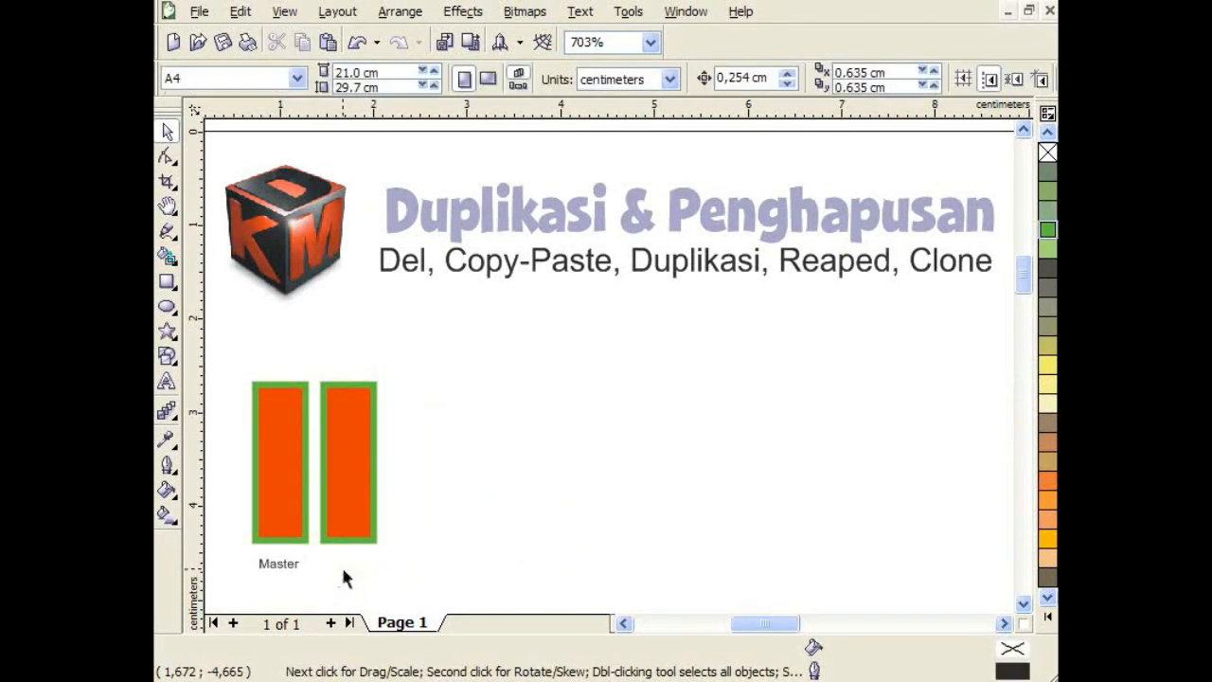
left_click(352, 532)
key("Delete")
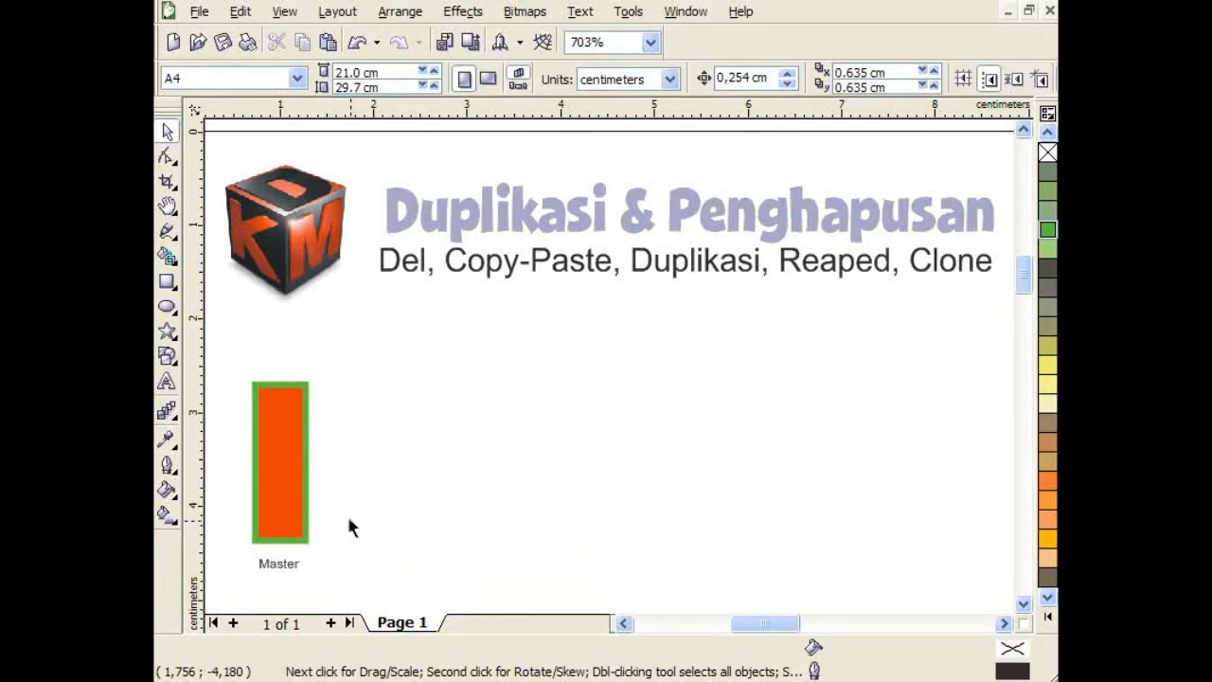
- Make two copies of the master rectangle in a row to its right, offsetting the first by about 0.728 cm
left_click(269, 470)
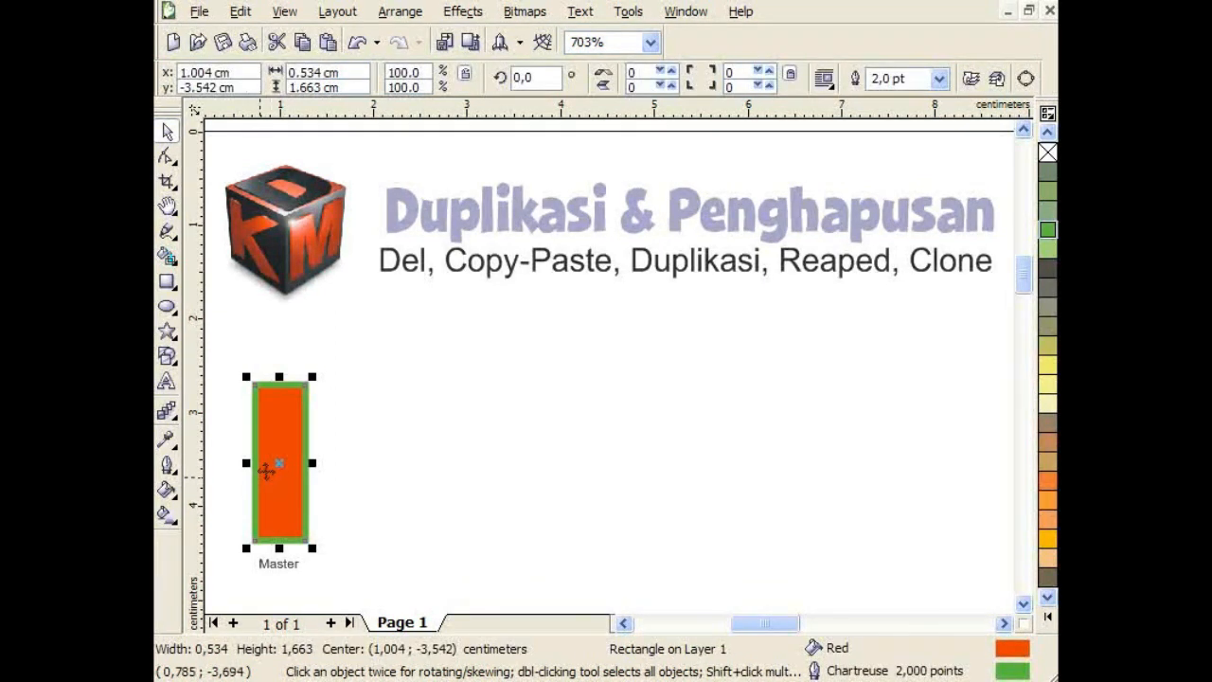
left_click_drag(271, 464, 340, 465)
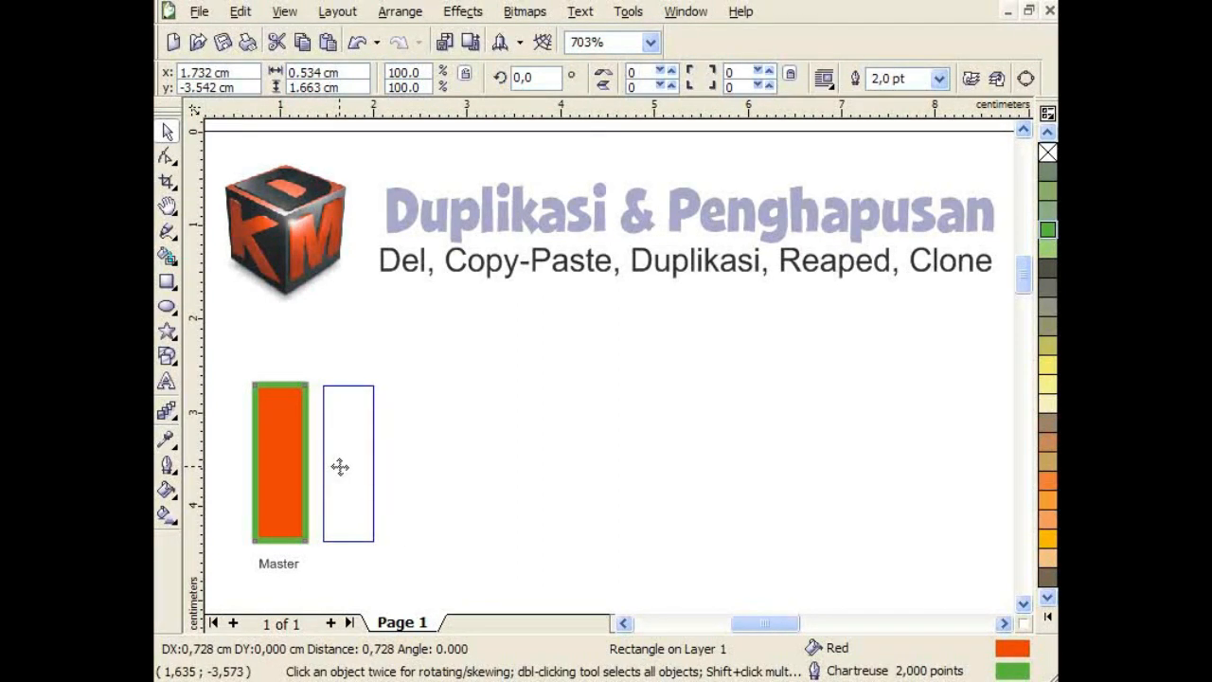
left_click_drag(340, 467, 422, 466)
left_click(579, 493)
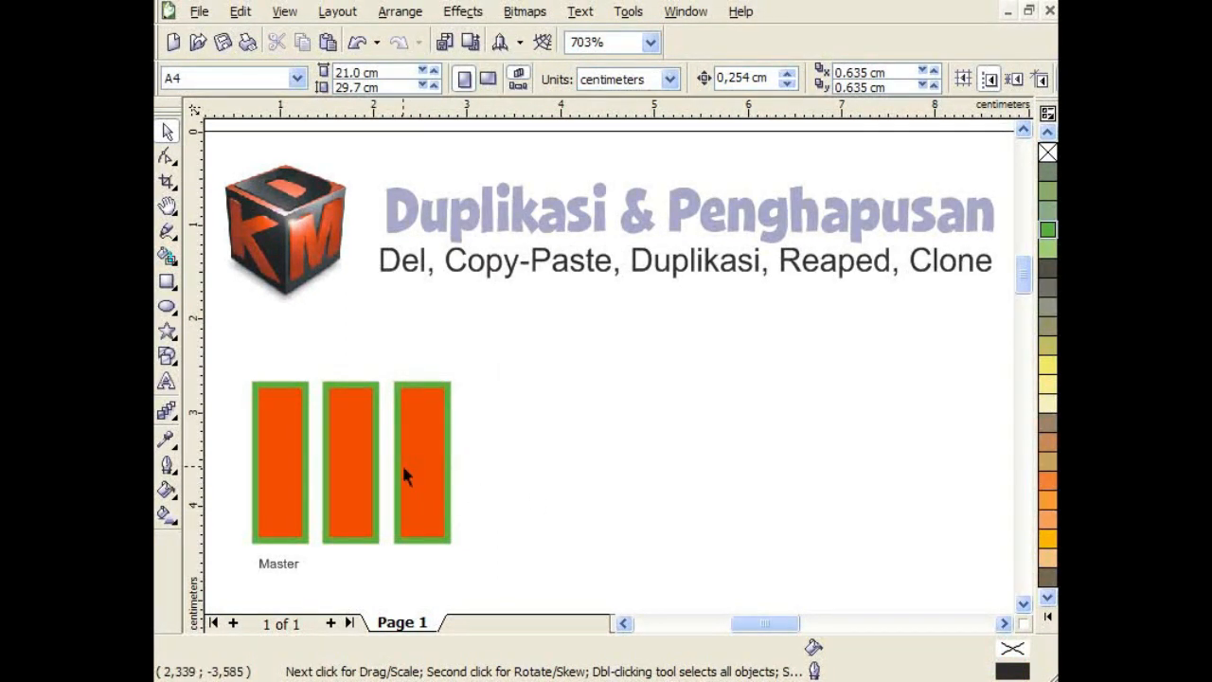
- Drop six copies of the third rectangle at scattered positions across the page in a single move
left_click_drag(403, 469, 868, 423)
key("space")
key("space")
key("space")
key("space")
key("space")
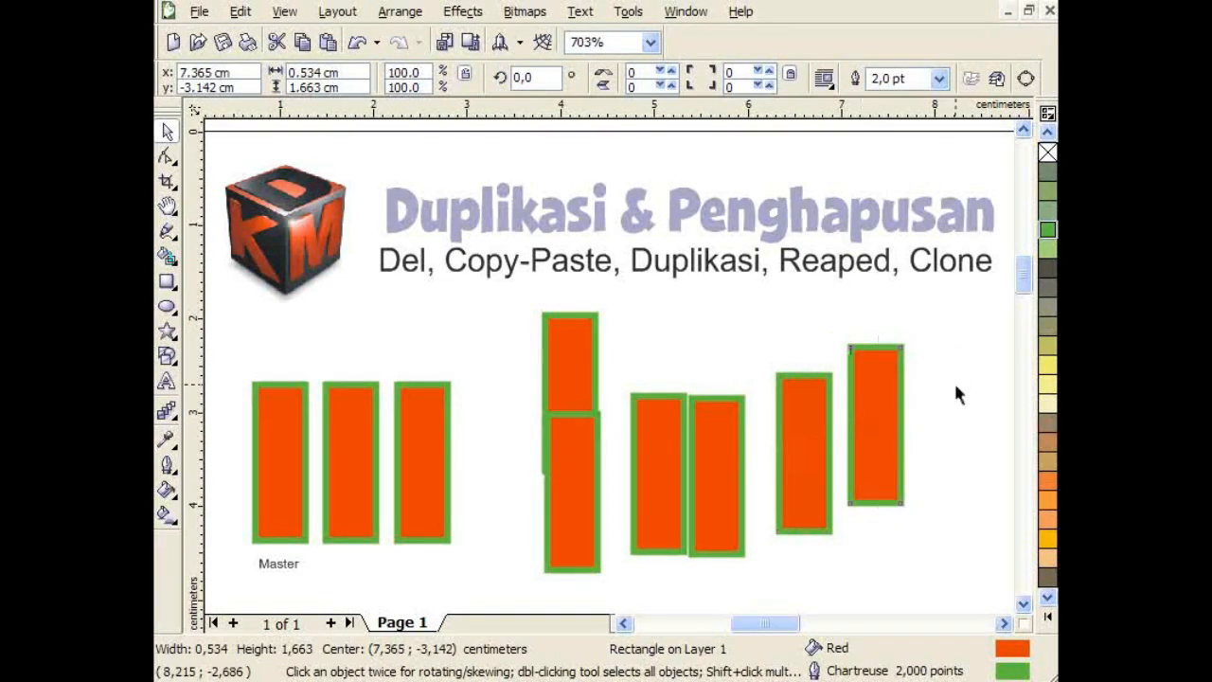
- Delete all eight rectangle copies to the right of the master rectangle
left_click_drag(955, 404, 337, 505)
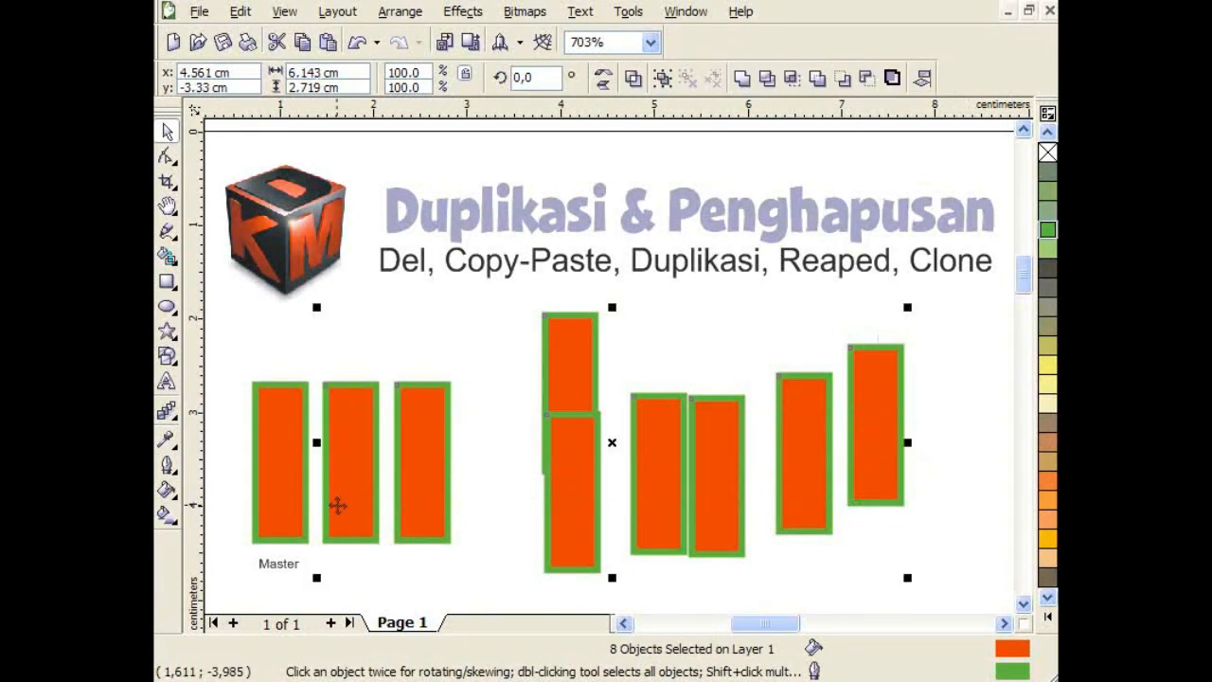
key("Delete")
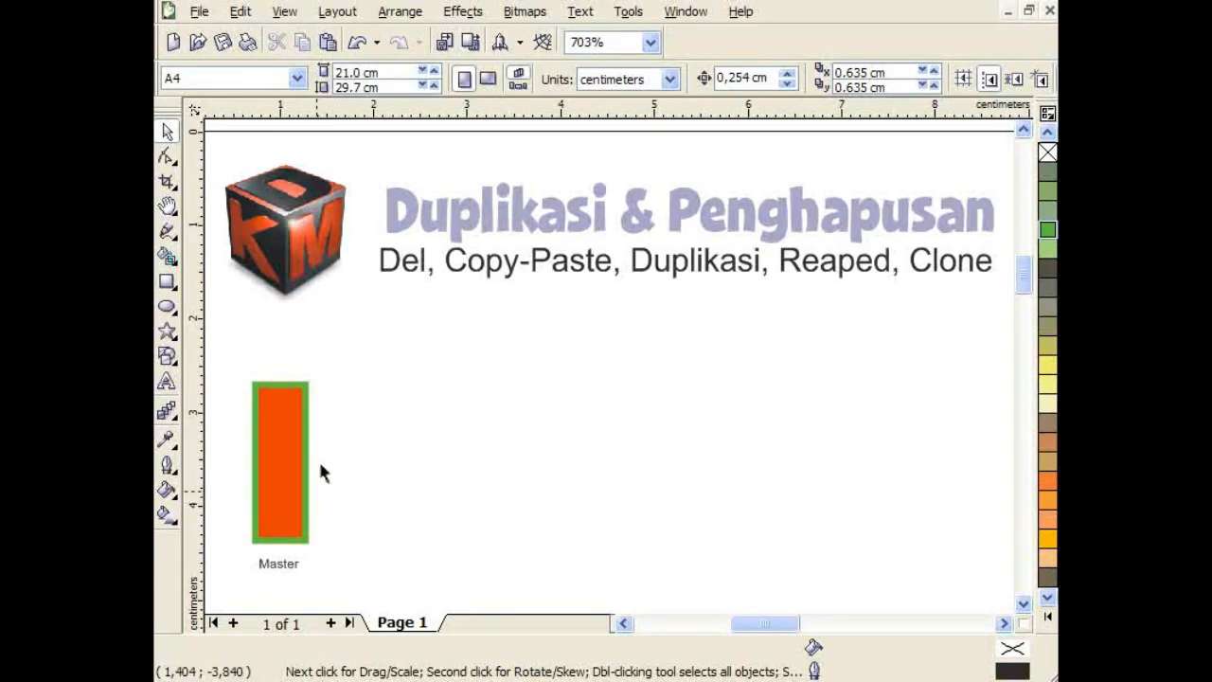
- Shorten the master rectangle from its upper edge to about 0.716 cm high and duplicate it with 0.635 cm horizontal and vertical offsets
left_click(304, 433)
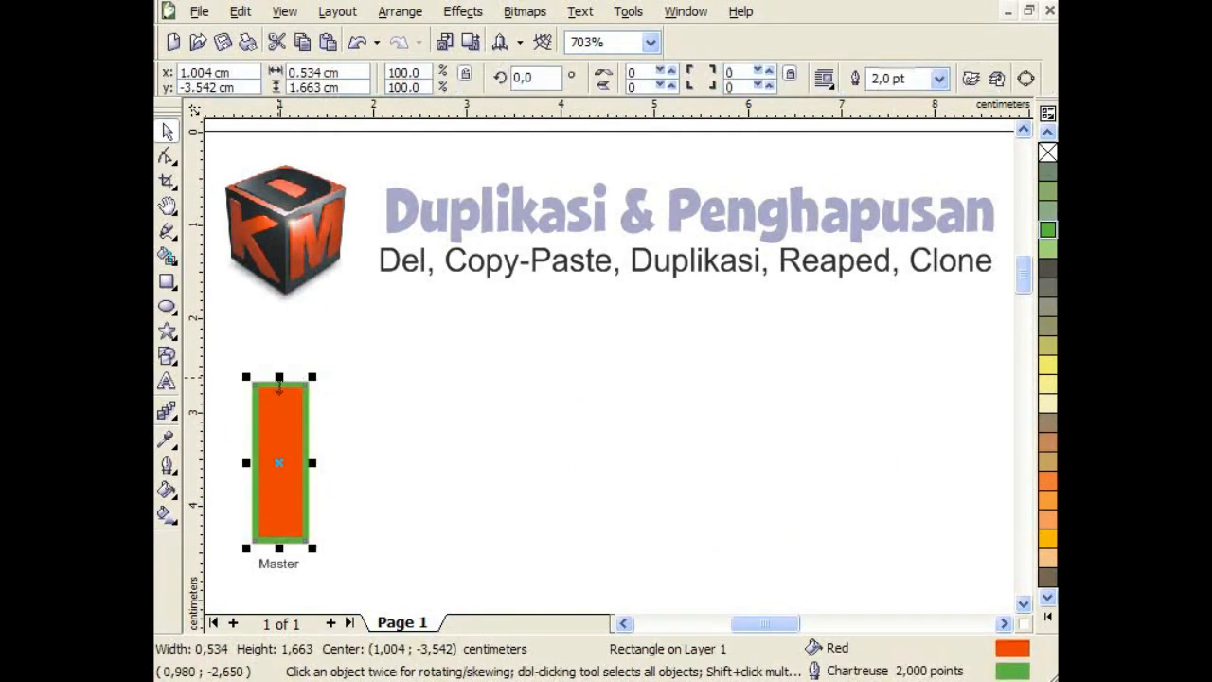
left_click_drag(279, 386, 280, 464)
left_click(239, 12)
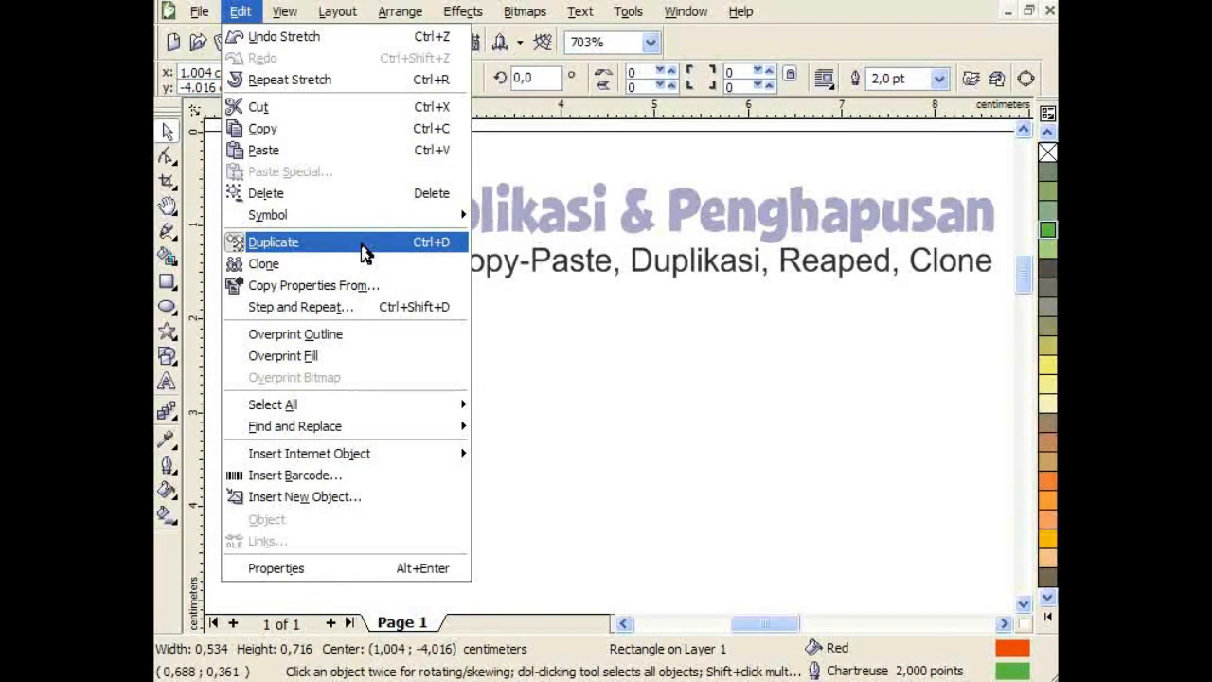
left_click(362, 248)
left_click_drag(578, 225, 540, 298)
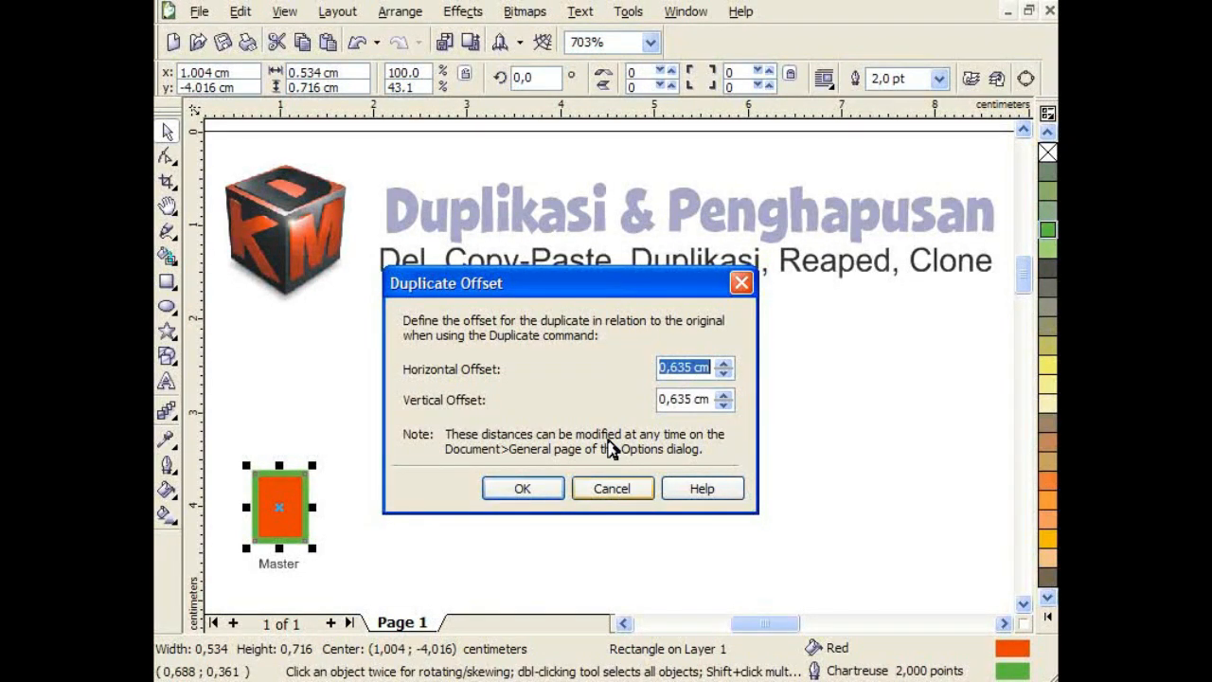
left_click(523, 489)
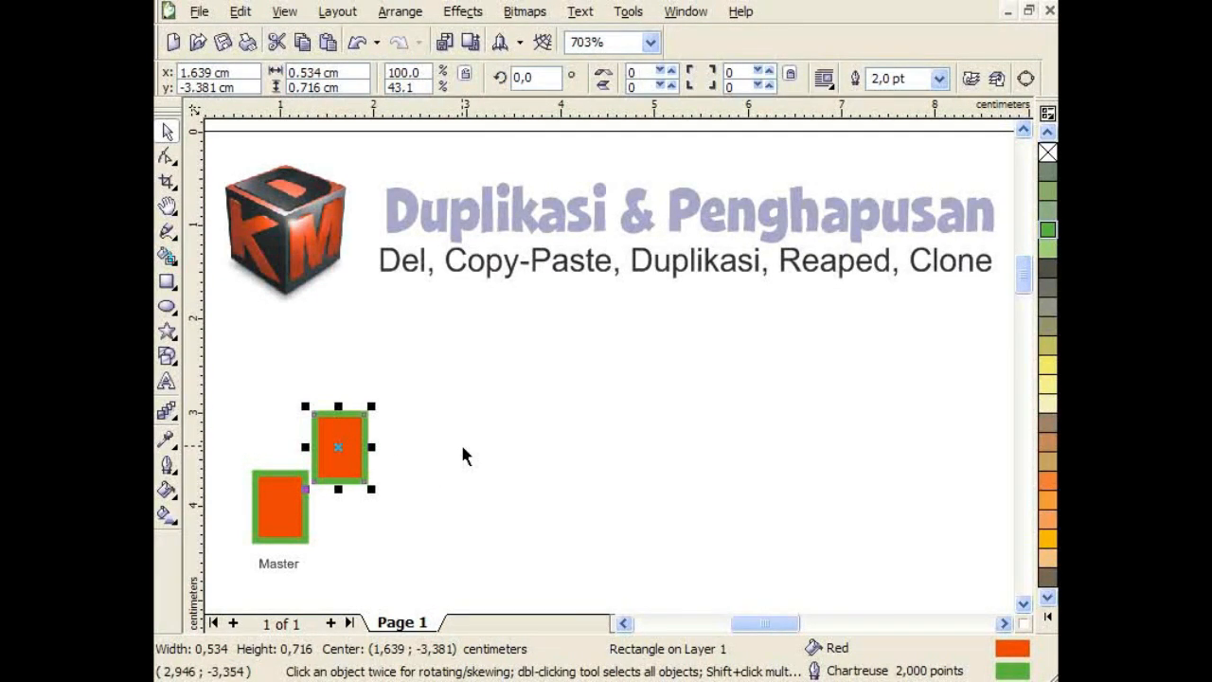
- Duplicate the rectangle four more times with the same offset to extend the diagonal row
key("ctrl+d")
key("ctrl+d")
key("ctrl+d")
key("ctrl+d")
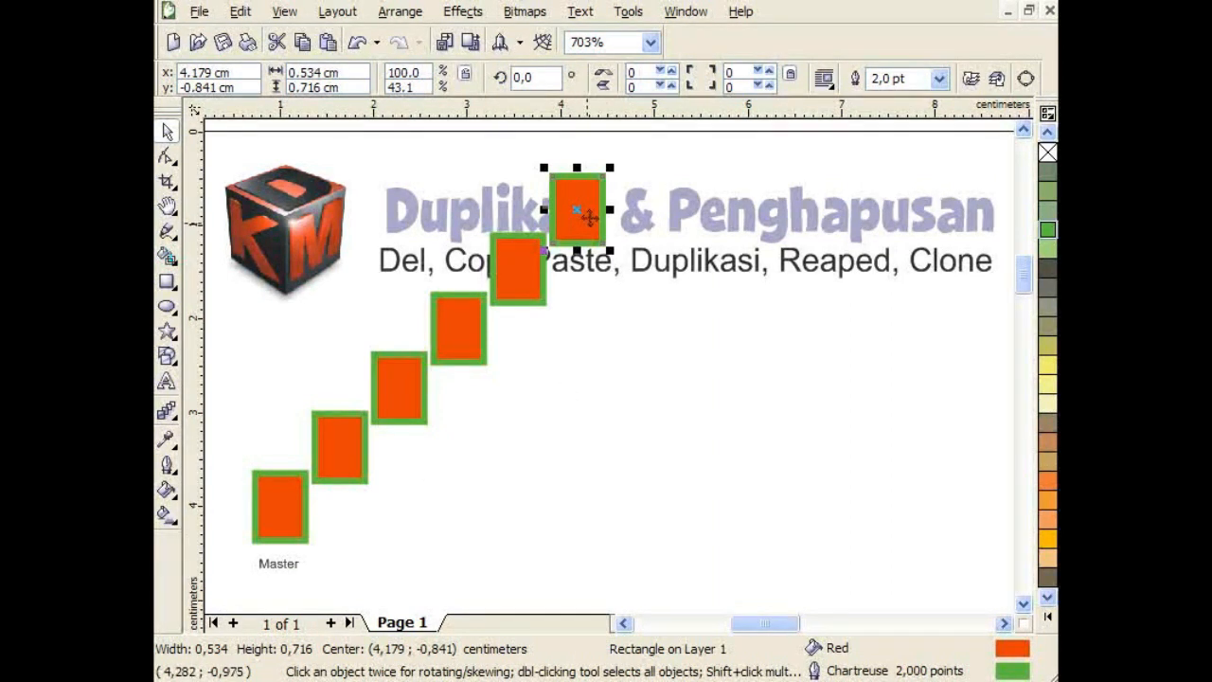
- Place the topmost duplicate at about x 3.851, y -1.848 cm and repeat the offset copy six times down to the right
left_click_drag(576, 208, 557, 305)
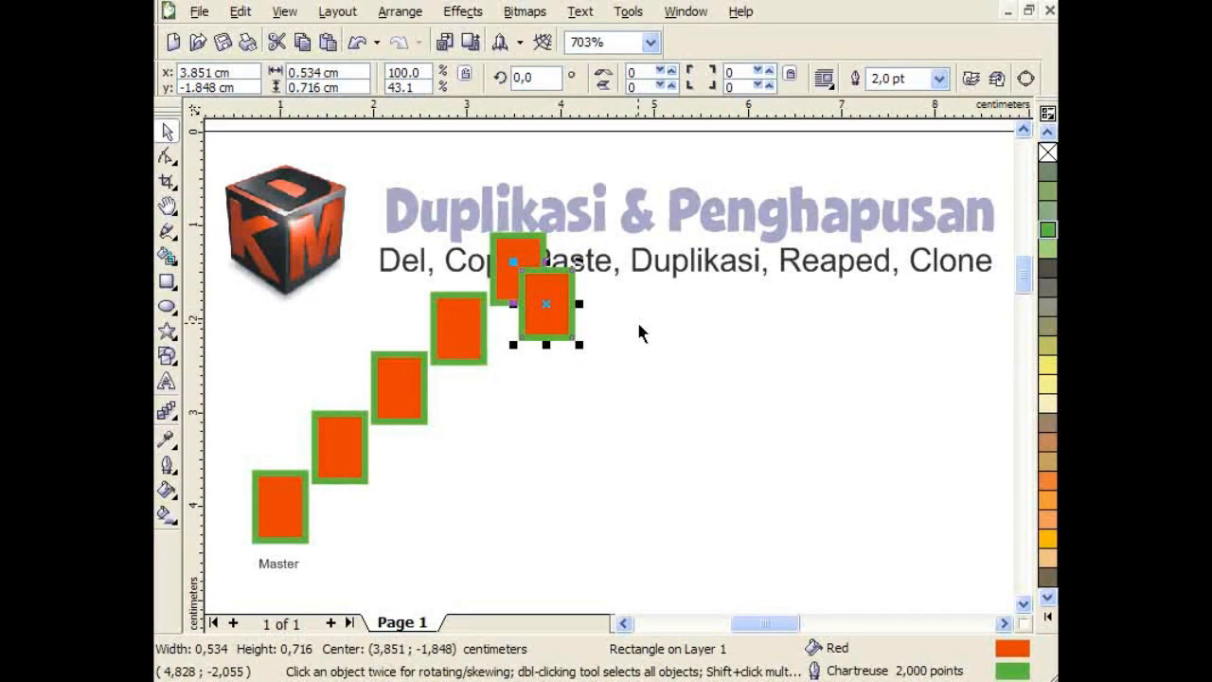
key("ctrl+r")
key("ctrl+r")
key("ctrl+r")
key("ctrl+r")
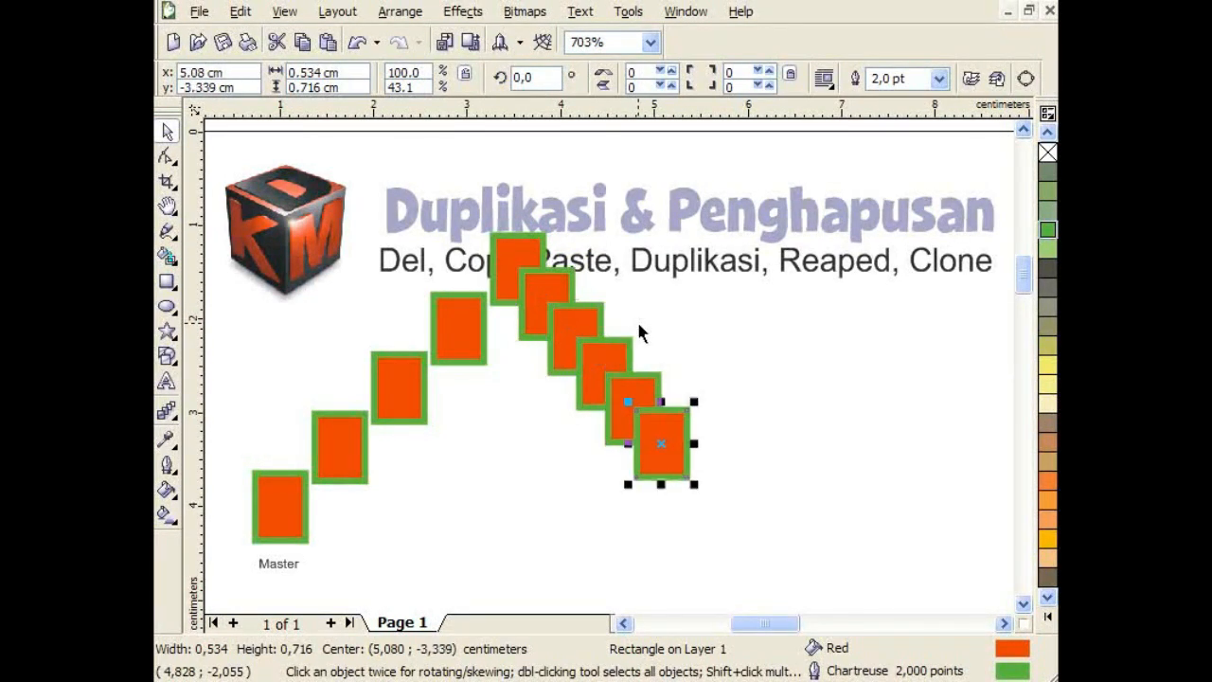
key("ctrl+r")
key("ctrl+r")
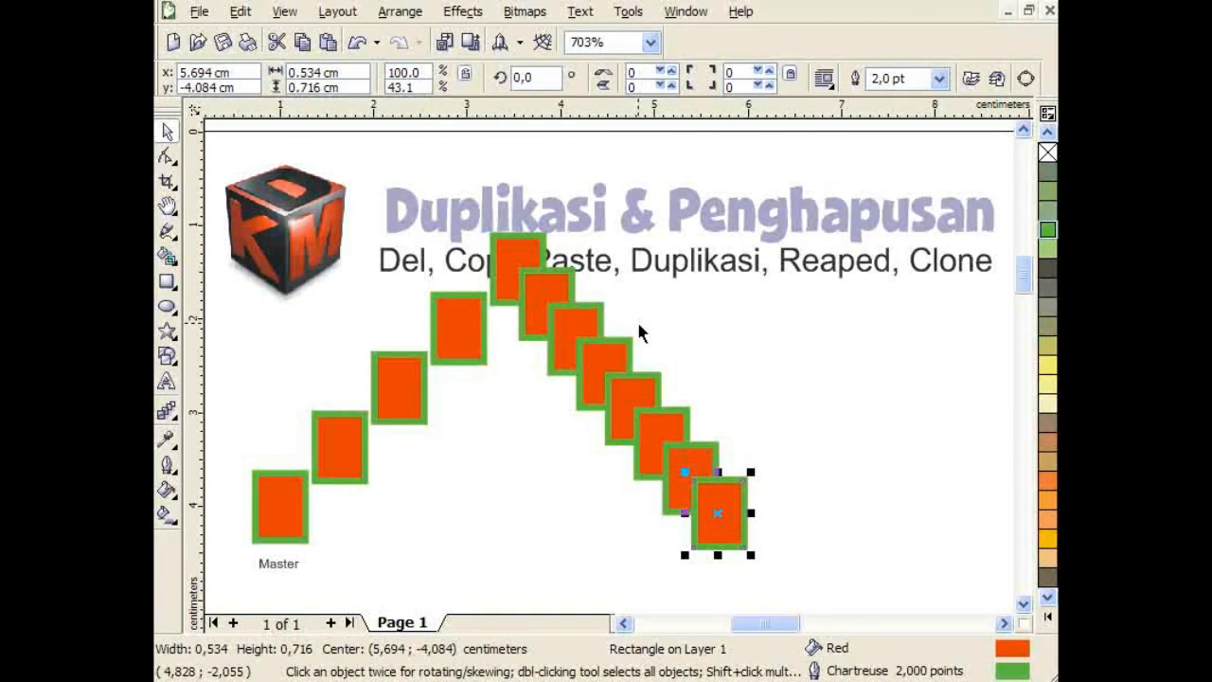
- Rotate the last rectangle of the descending row to about 73.4° and repeat the offset duplication four times
left_click(737, 527)
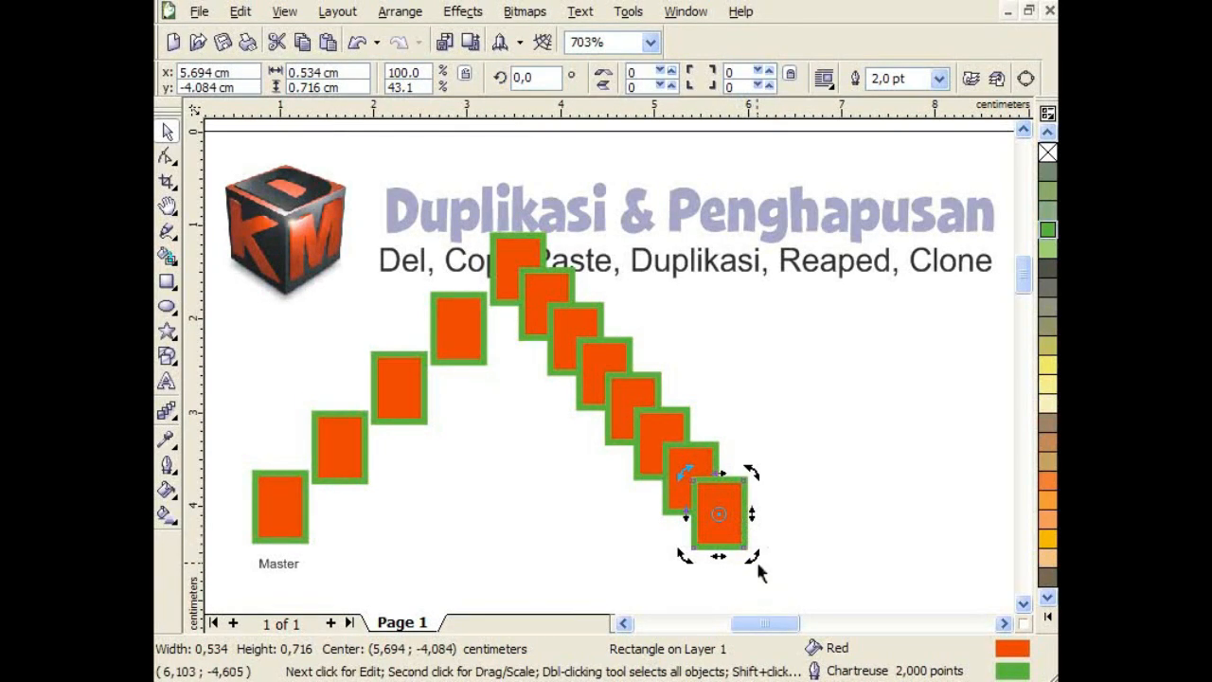
left_click_drag(756, 559, 796, 484)
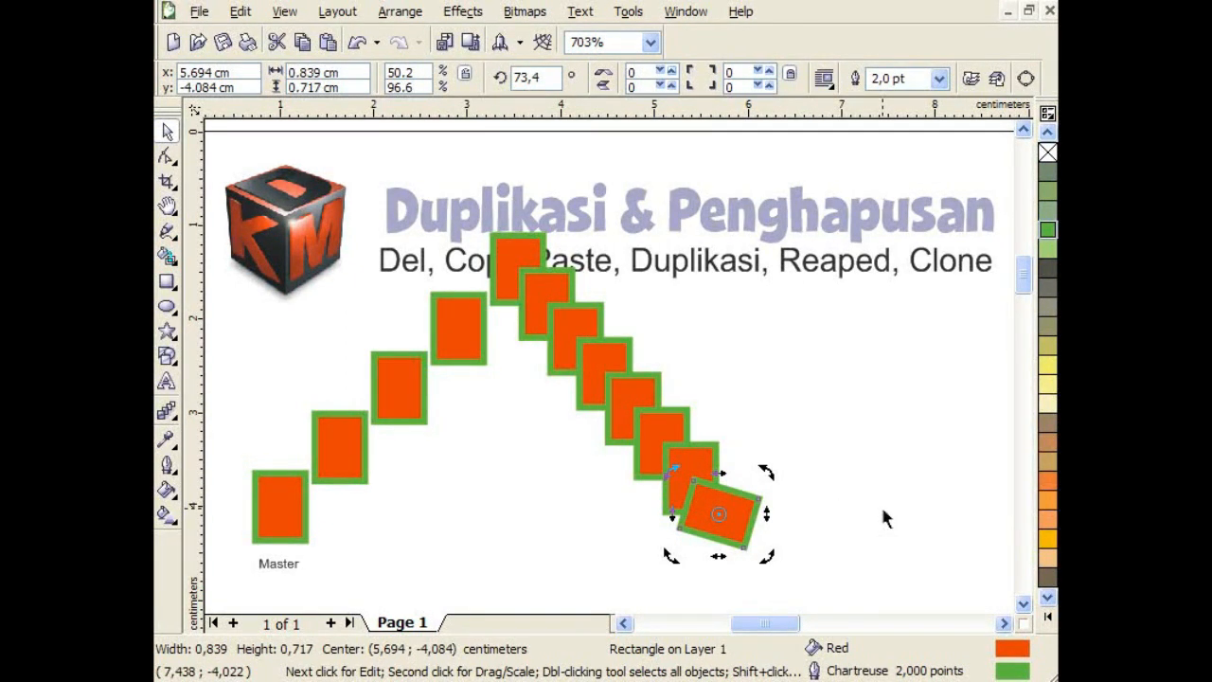
key("ctrl+r")
key("ctrl+r")
key("ctrl+r")
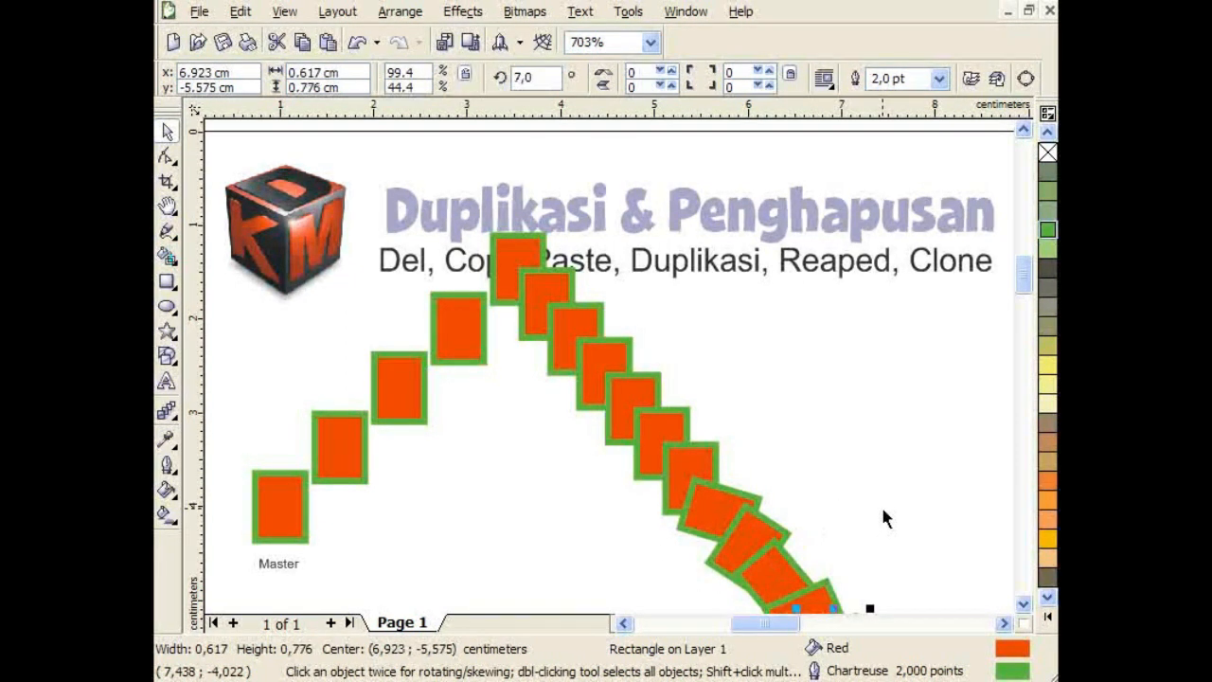
- Rotate the newest rectangle at the lower end of the row to about 89° and repeat the offset duplication four times
left_click(1023, 603)
left_click(1023, 604)
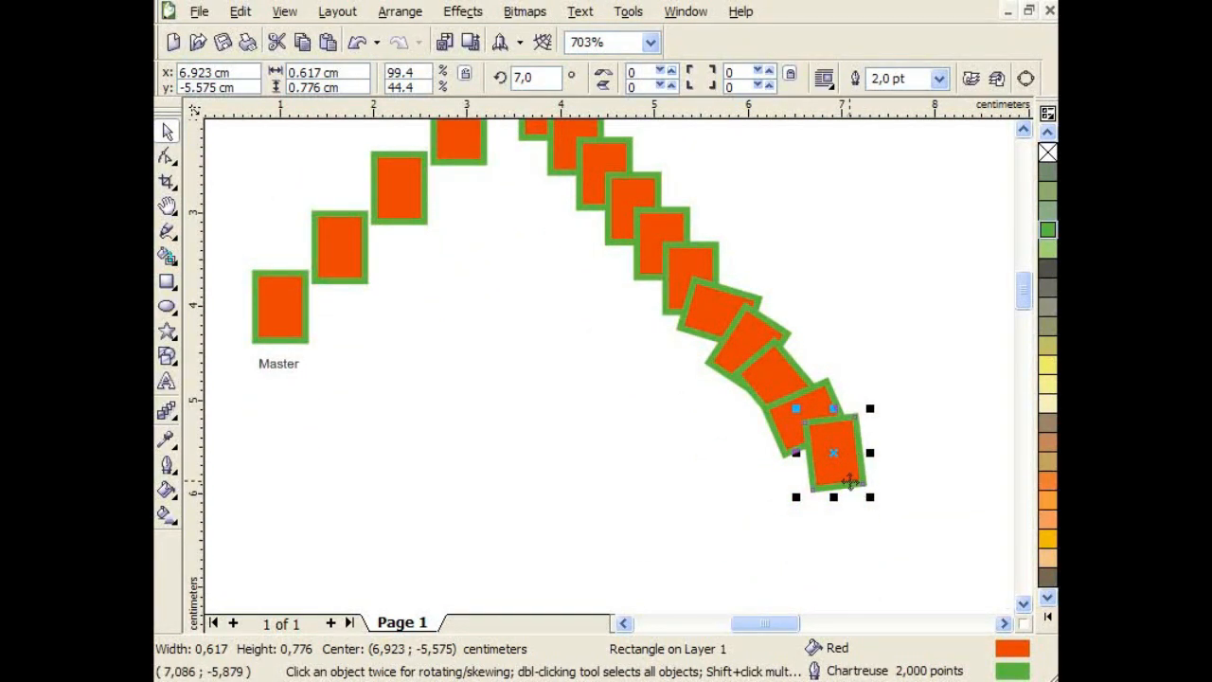
left_click(846, 464)
left_click_drag(877, 506, 887, 432)
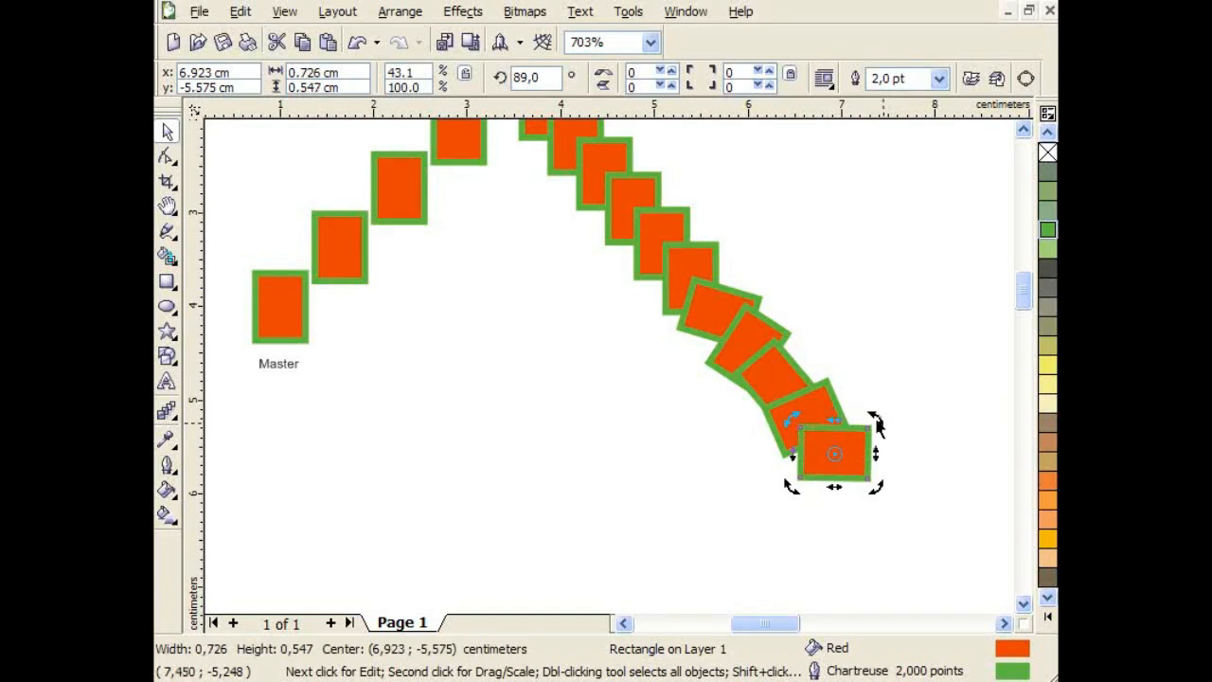
key("ctrl+r")
key("ctrl+r")
key("ctrl+r")
key("ctrl+r")
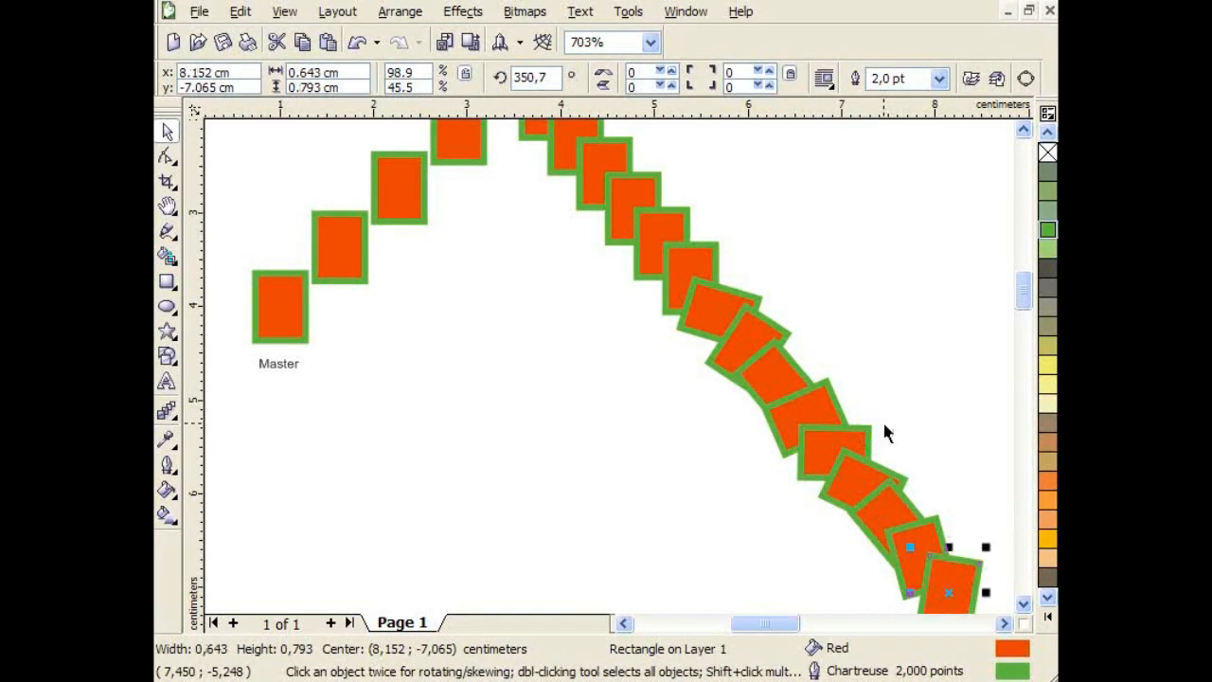
- Delete the 15 rectangles of the descending row
scroll(651, 389, "down", 2)
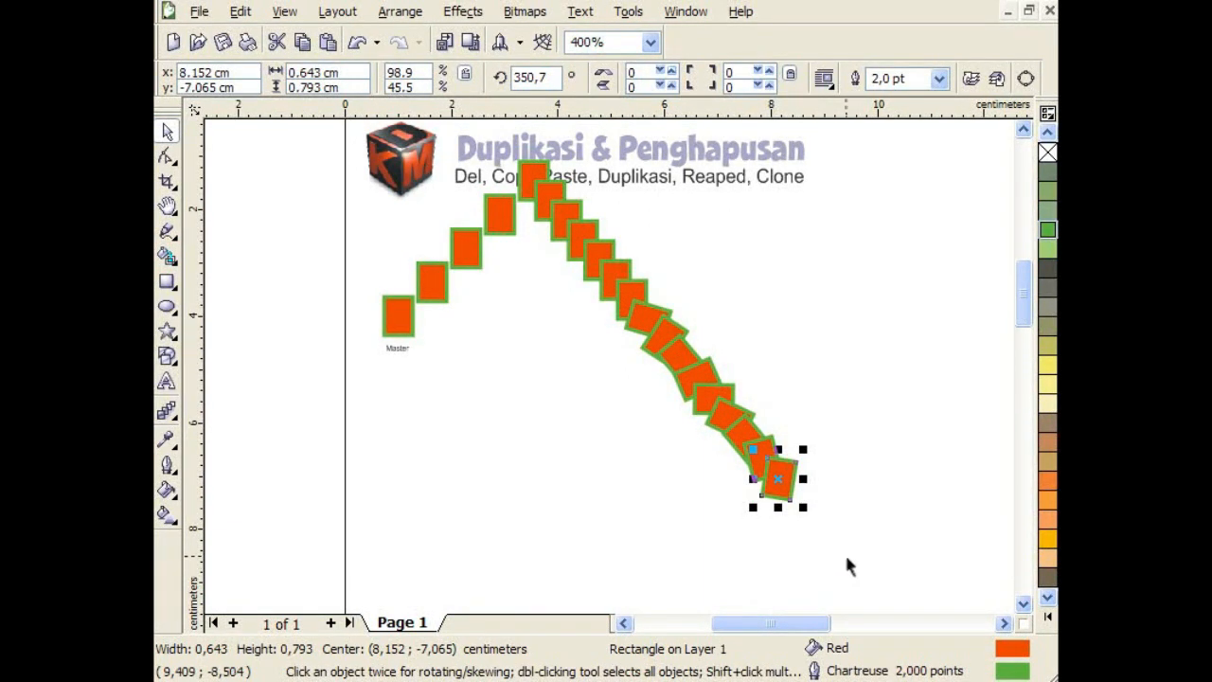
left_click_drag(843, 554, 521, 185)
key("Delete")
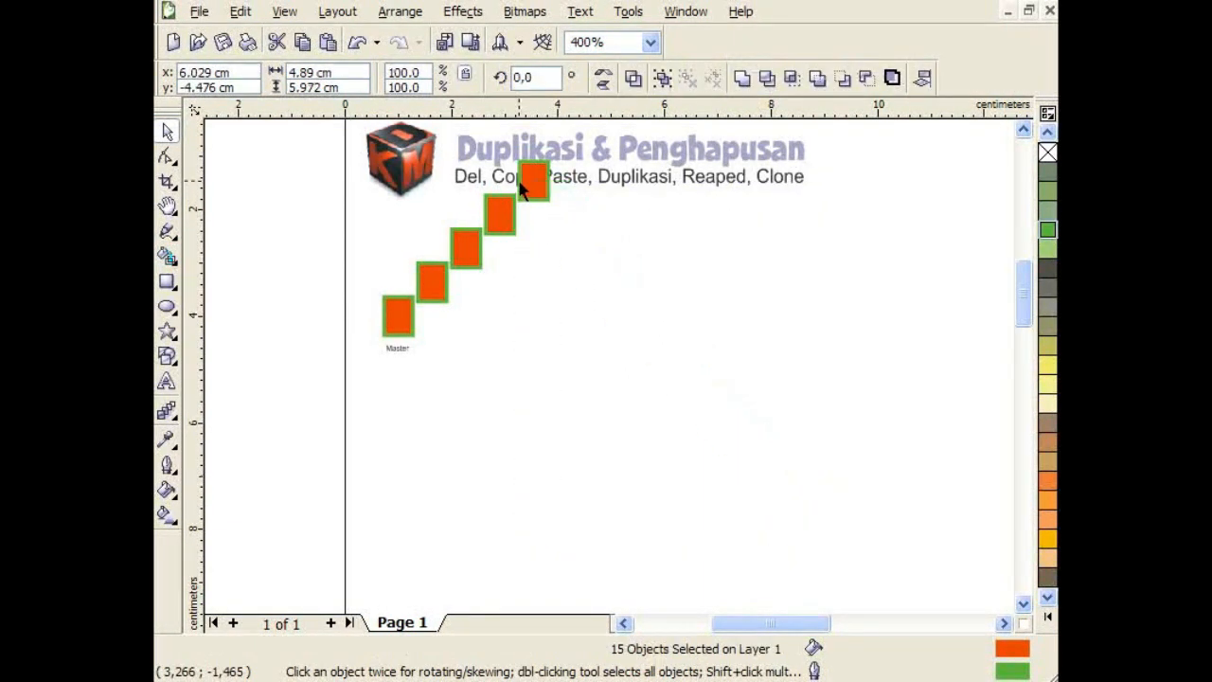
- Delete the four duplicate rectangles ascending from the master, keeping only the master rectangle
left_click(533, 181)
left_click(484, 233, "shift")
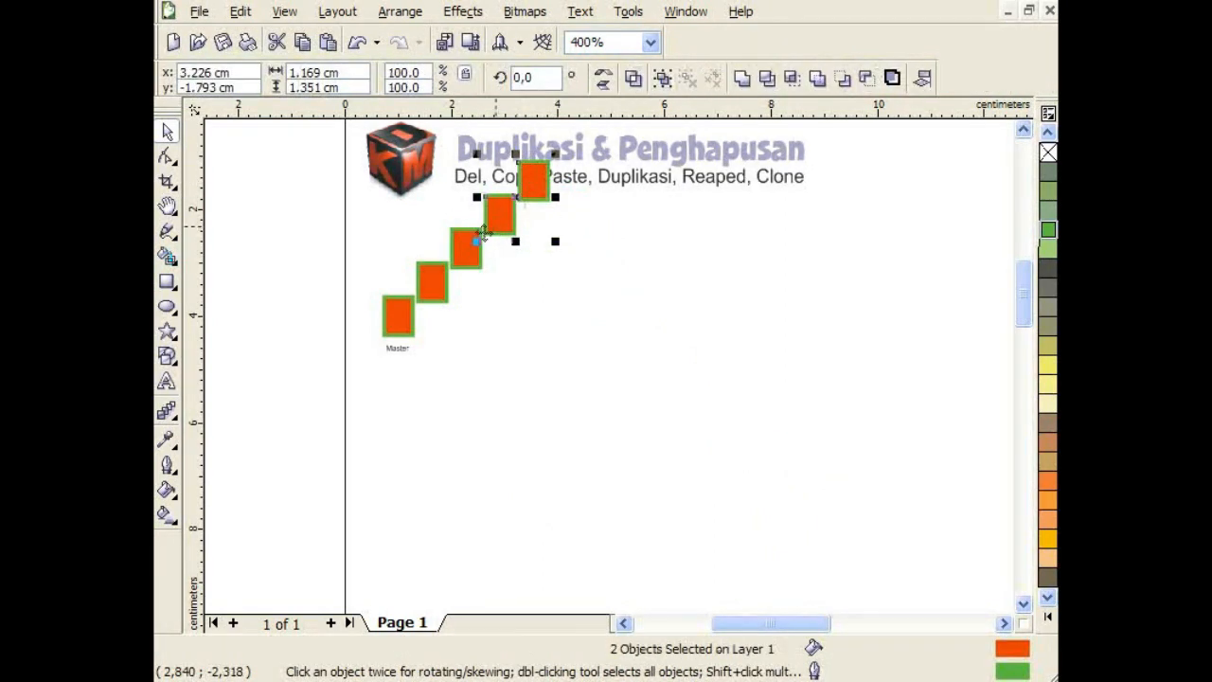
left_click(428, 292, "shift")
key("Delete")
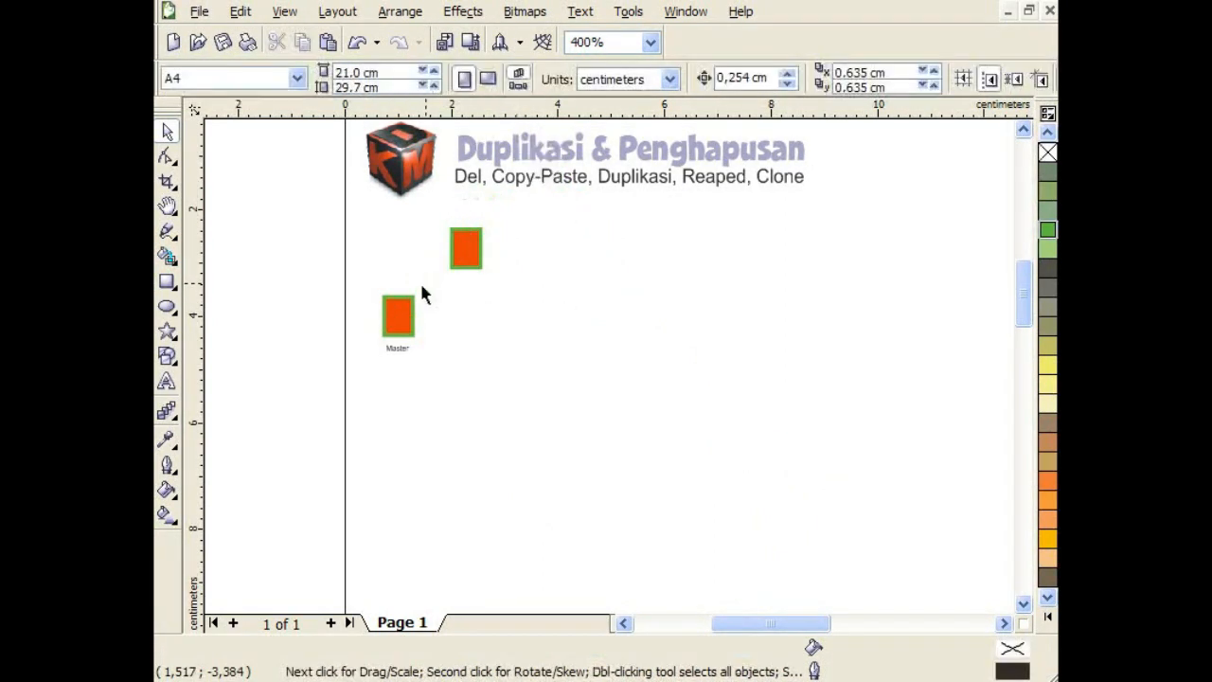
left_click(470, 251)
key("Delete")
key("F4")
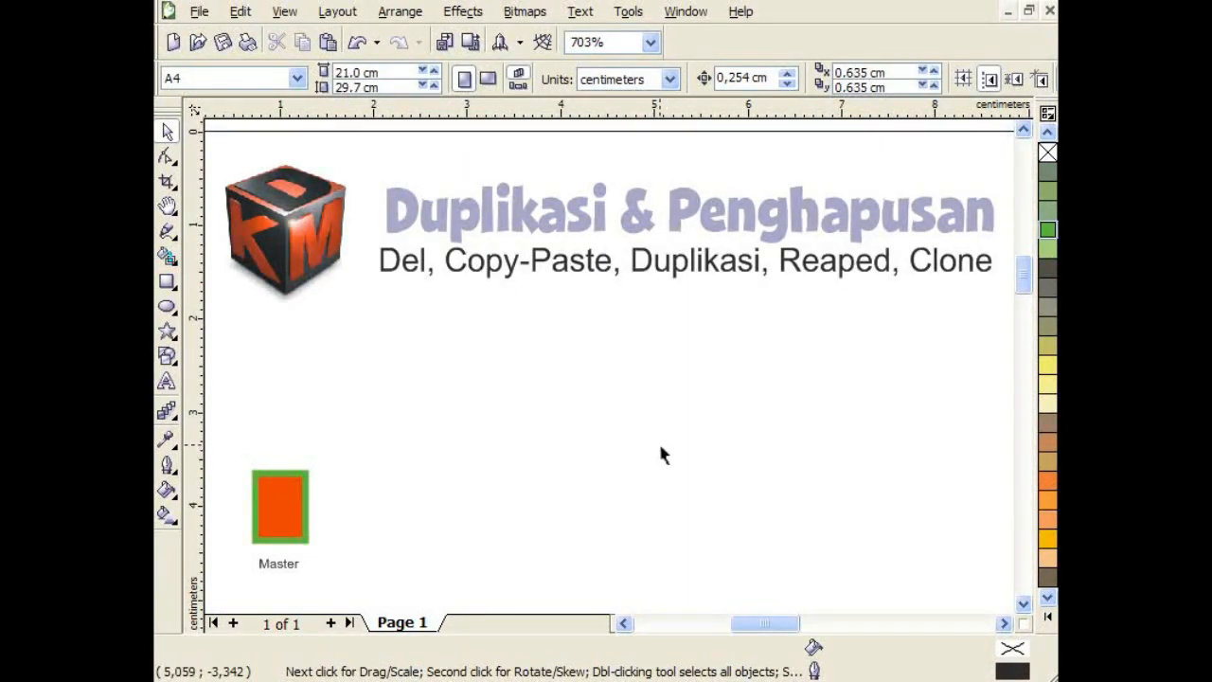
- Stretch the master rectangle upward to about 1.809 cm tall and place a copy beside it at about x 1.672 cm
left_click(1025, 604)
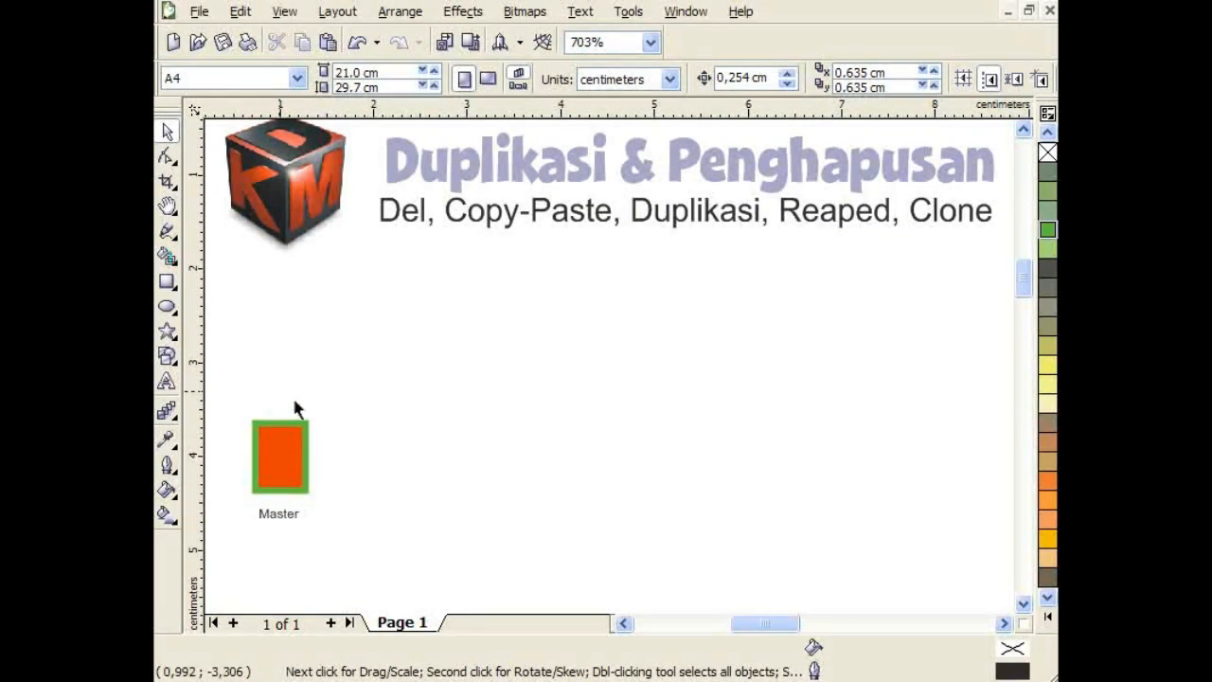
left_click(282, 445)
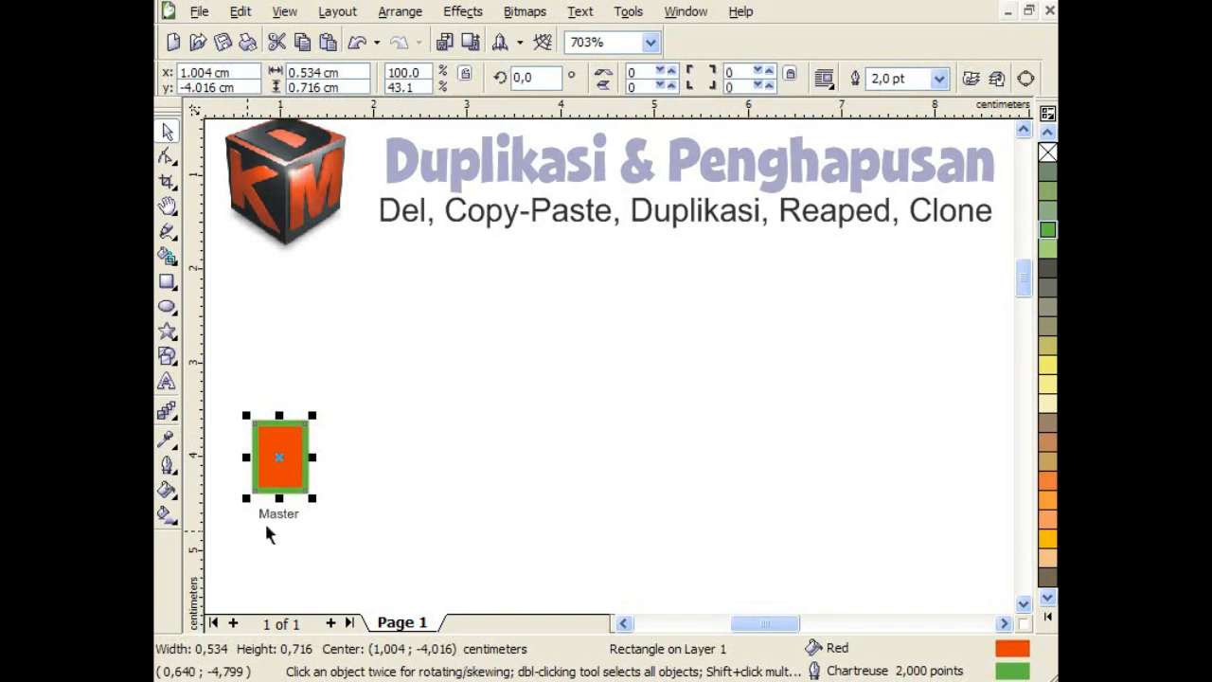
left_click_drag(279, 414, 279, 312)
left_click_drag(279, 403, 341, 405)
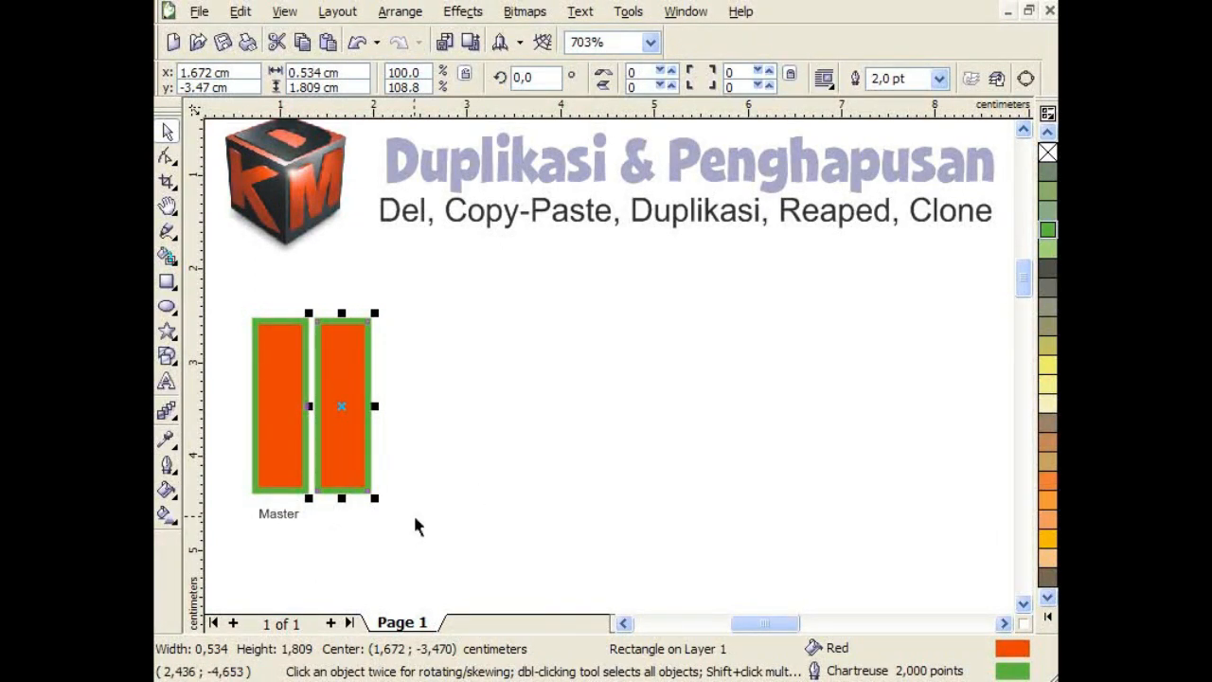
- Repeat the offset duplication of the tall rectangle nine times to extend the horizontal row
key("ctrl+d")
key("ctrl+d")
key("ctrl+d")
key("ctrl+d")
key("ctrl+d")
key("ctrl+d")
key("ctrl+d")
key("ctrl+d")
key("ctrl+d")
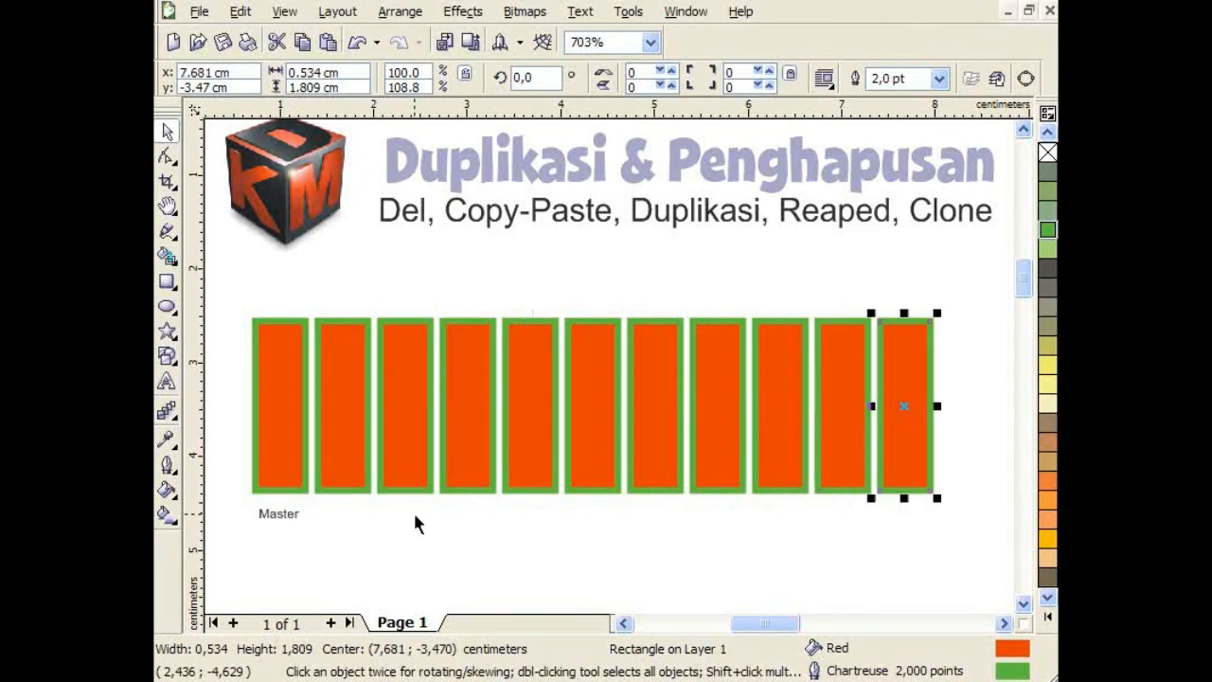
- Copy the whole row of 11 rectangles directly below at about y -5.4 cm and repeat the row copy four times
left_click_drag(979, 379, 249, 420)
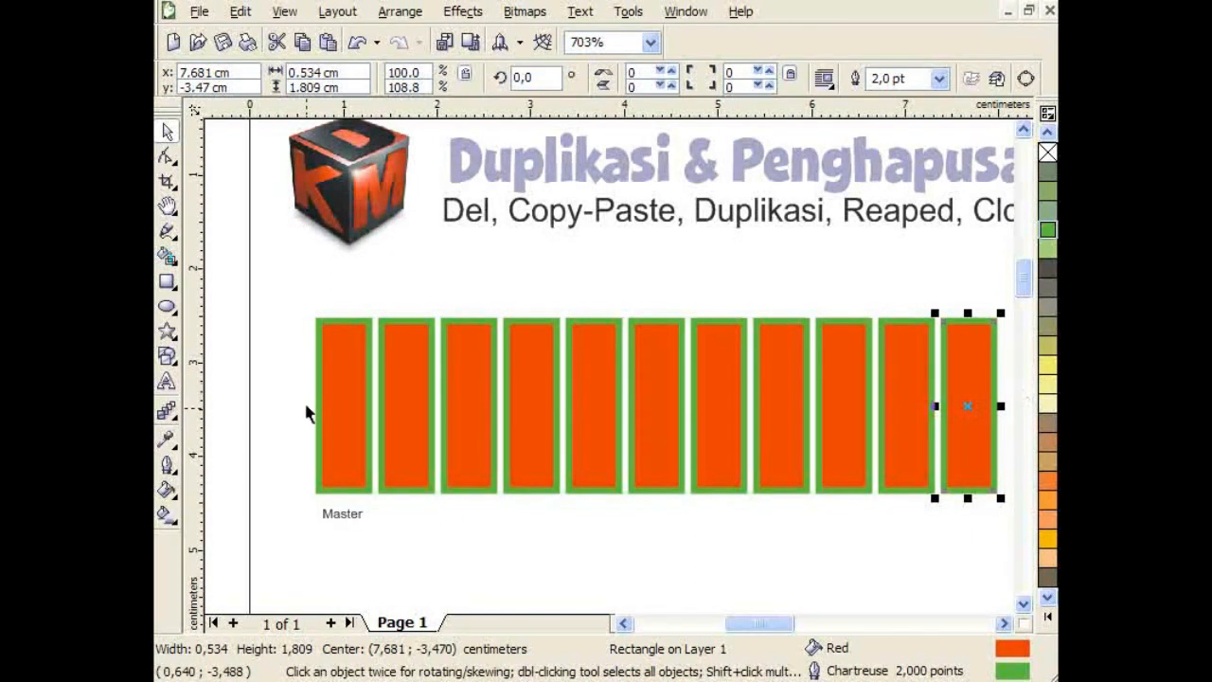
left_click_drag(292, 378, 969, 403)
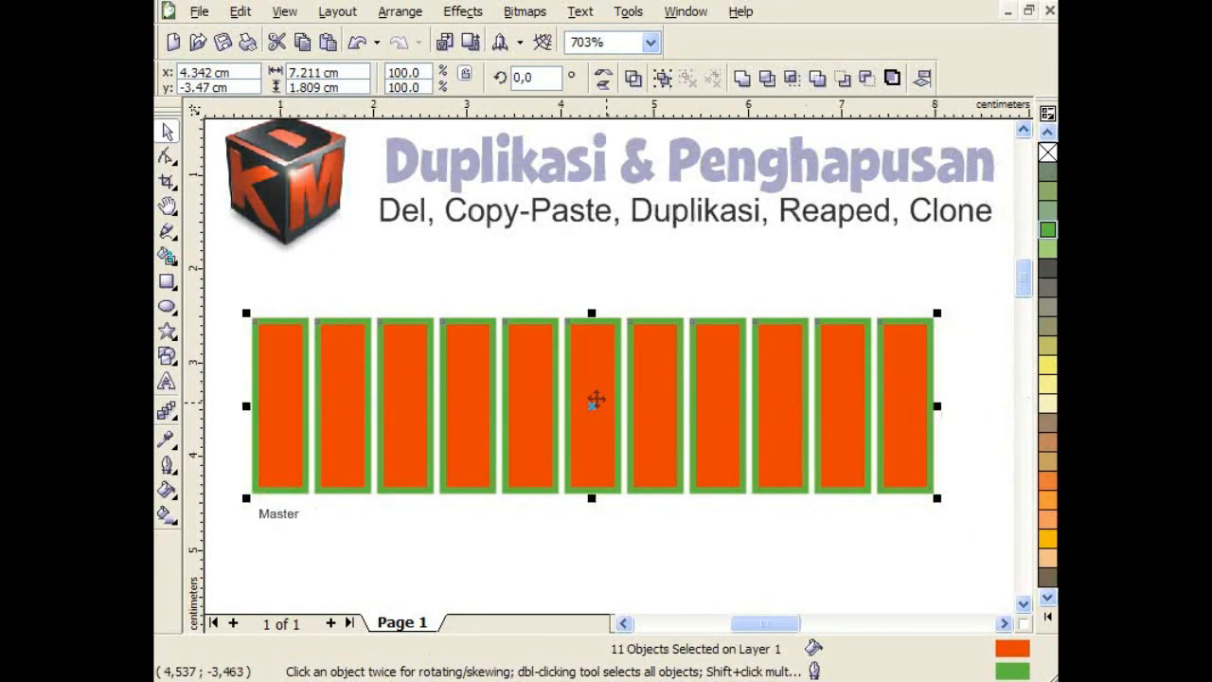
left_click_drag(588, 395, 585, 575)
scroll(975, 581, "down", 2)
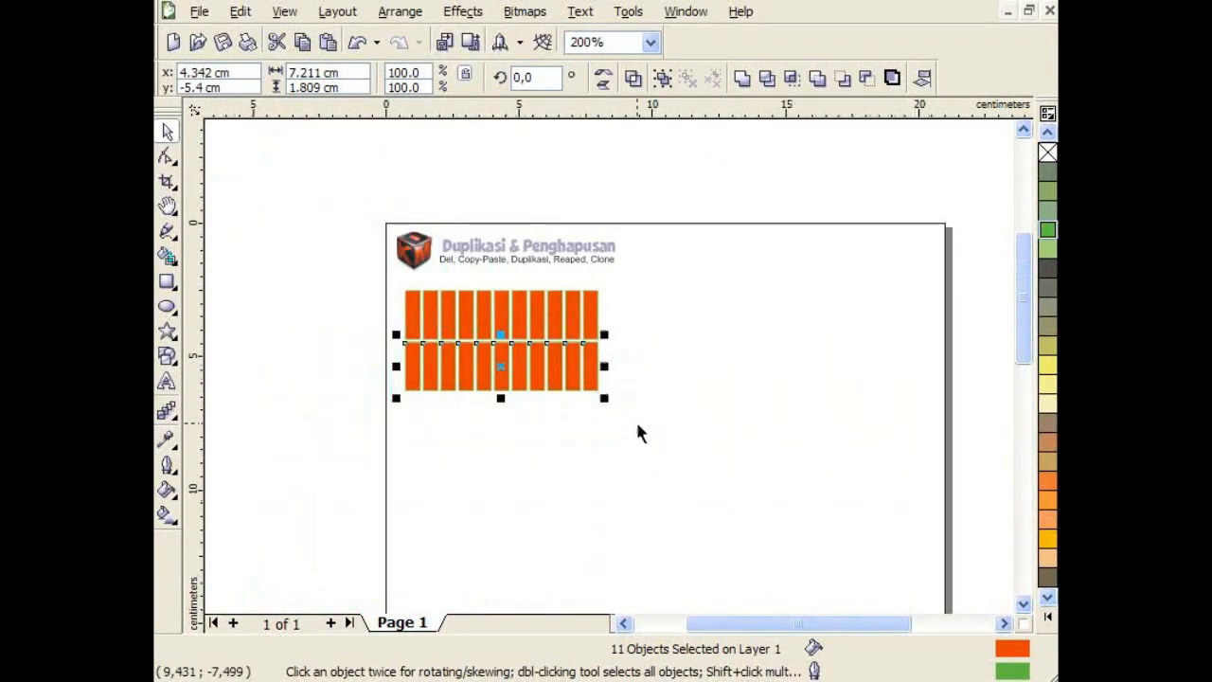
key("ctrl+r")
key("ctrl+r")
key("ctrl+r")
key("ctrl+r")
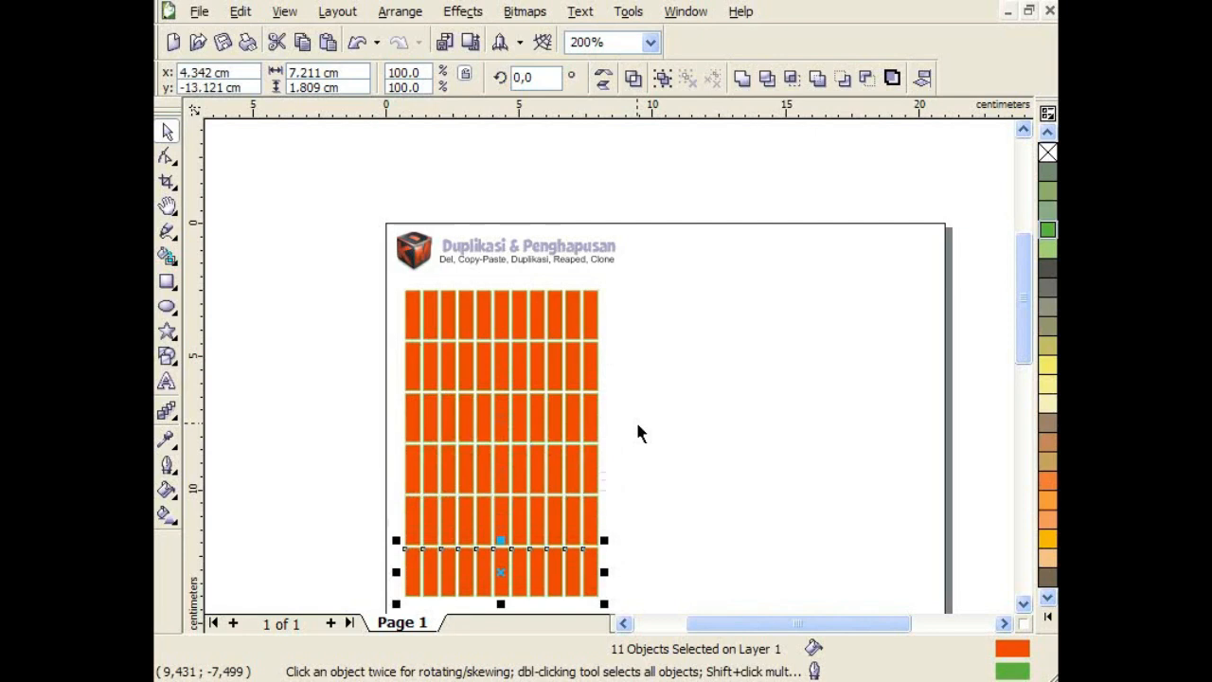
- Undo all the copied rows so that only the first row of rectangles is kept
scroll(493, 392, "up", 2)
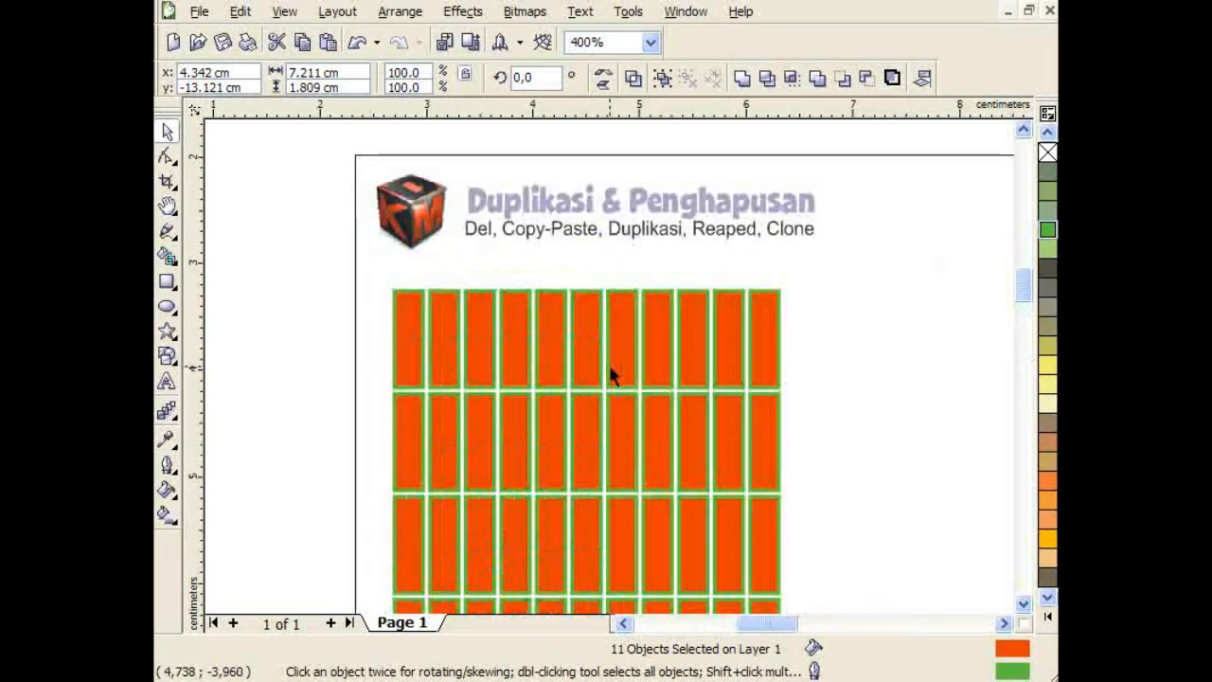
scroll(612, 373, "up", 1)
scroll(612, 373, "down", 2)
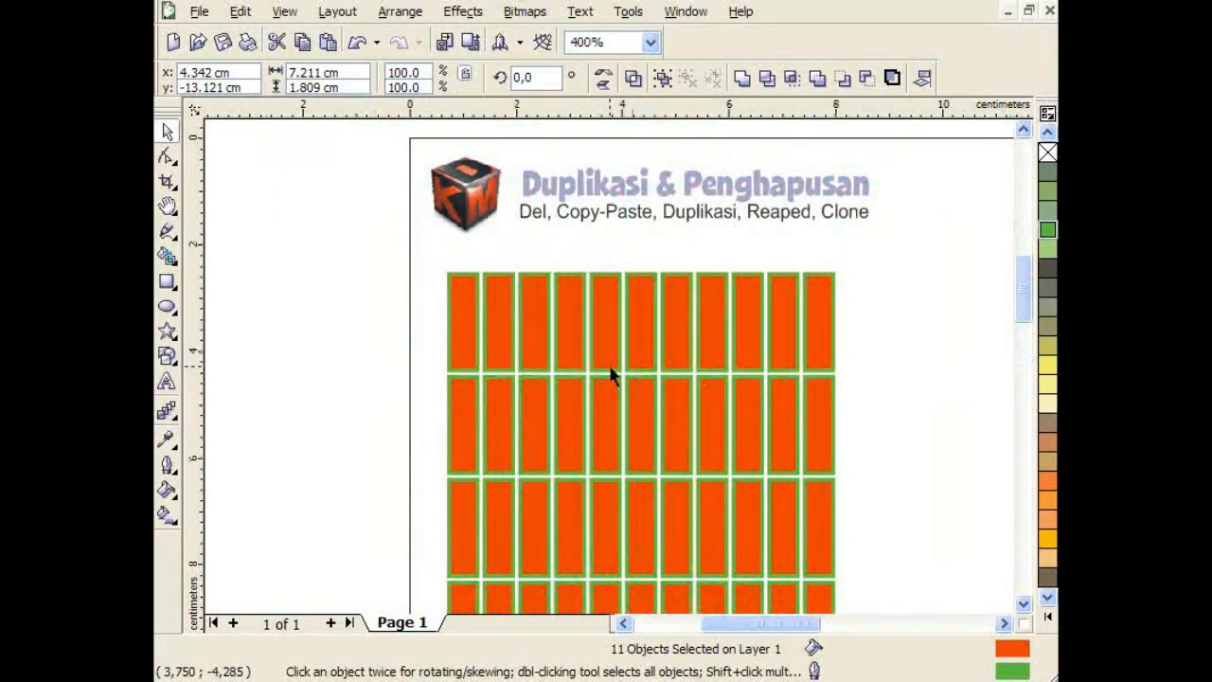
key("ctrl+z")
key("ctrl+z")
key("ctrl+z")
key("ctrl+z")
key("ctrl+z")
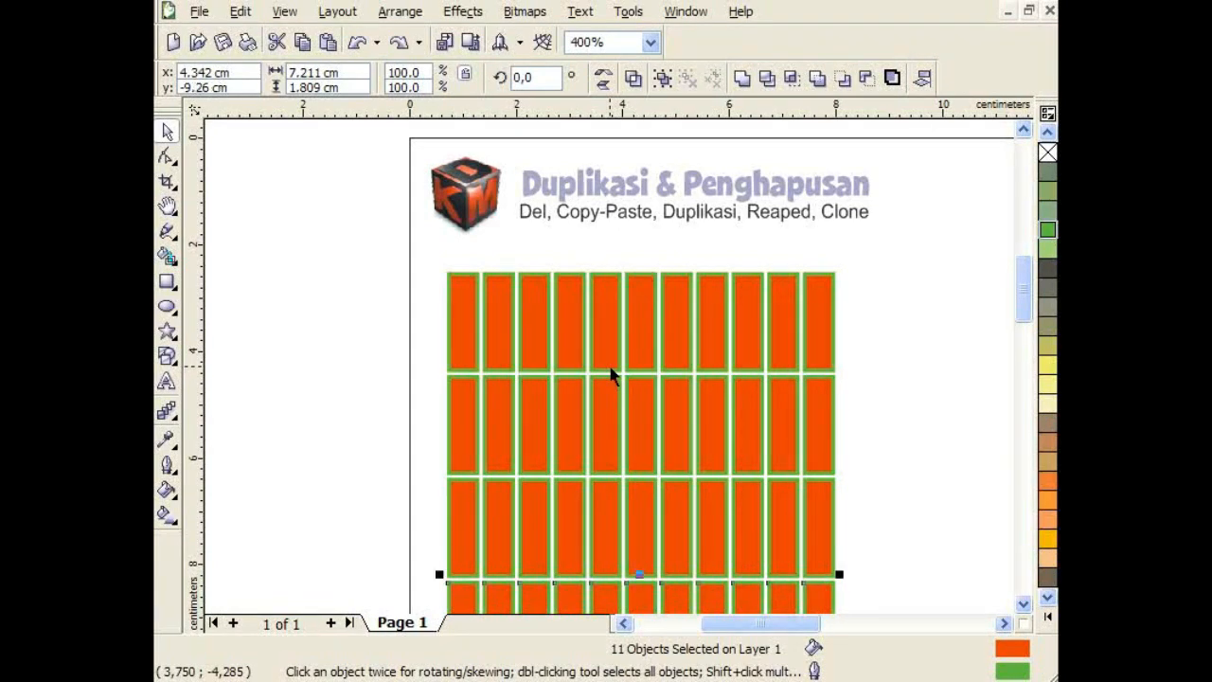
left_click(625, 407)
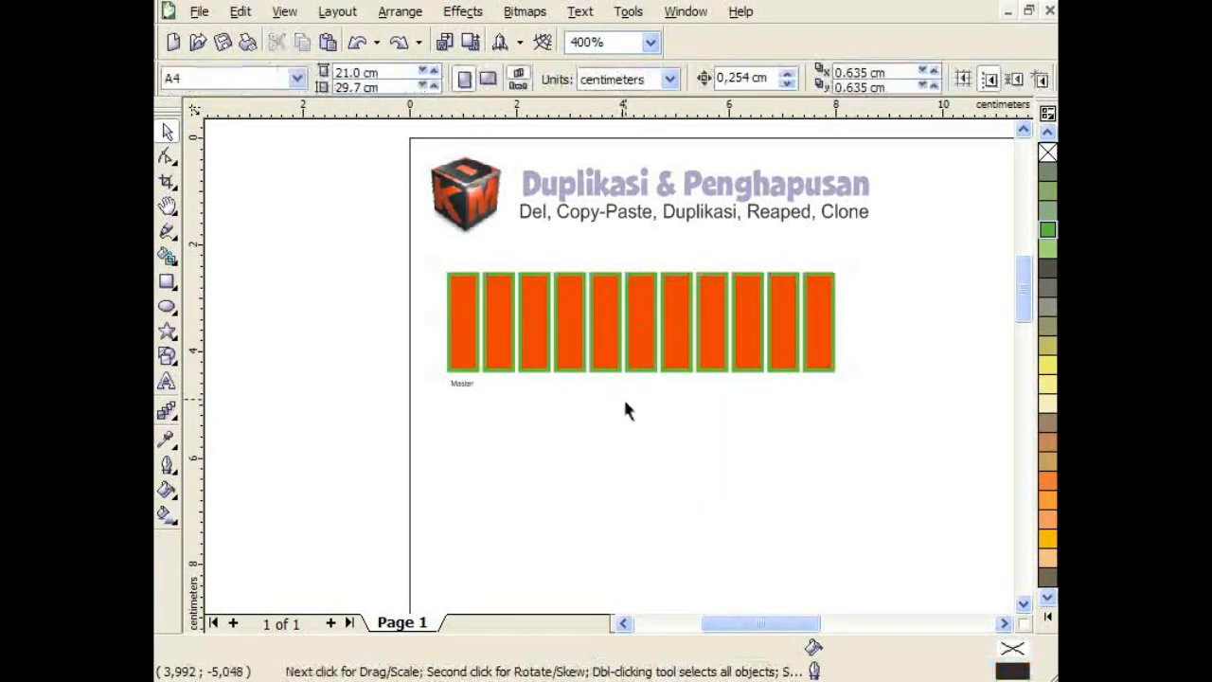
- Delete the entire remaining row of 11 rectangles, including the master
scroll(611, 365, "up", 1)
scroll(609, 374, "down", 1)
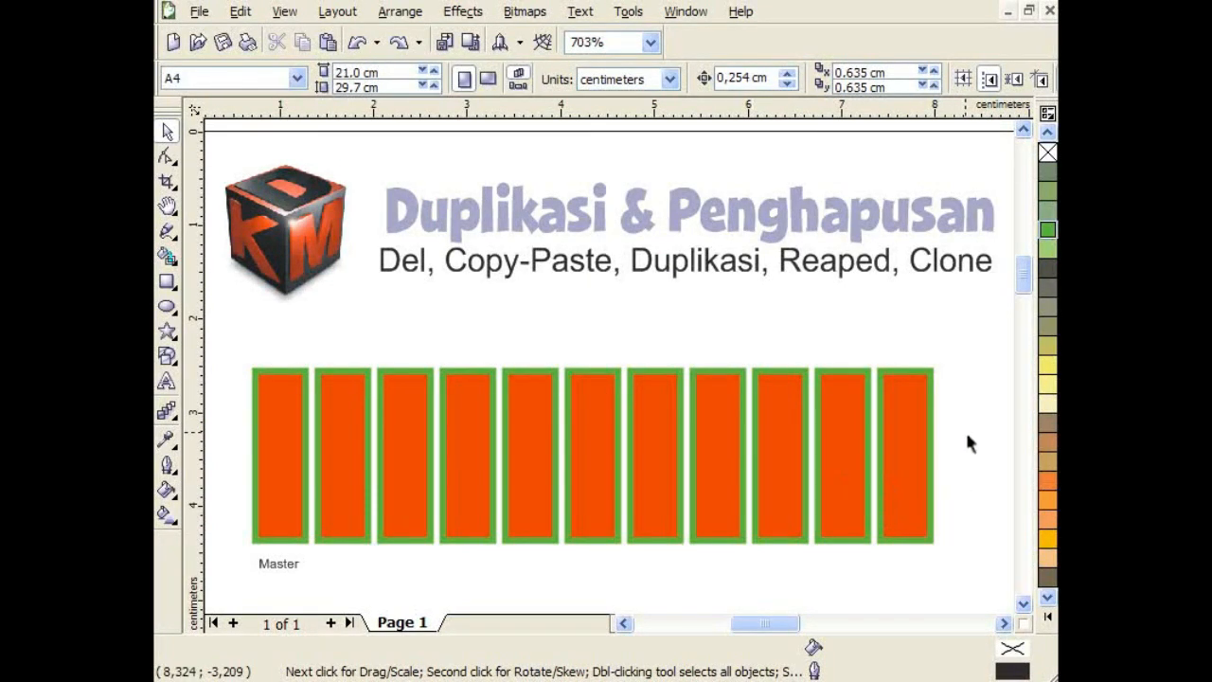
left_click_drag(967, 437, 298, 471)
key("Delete")
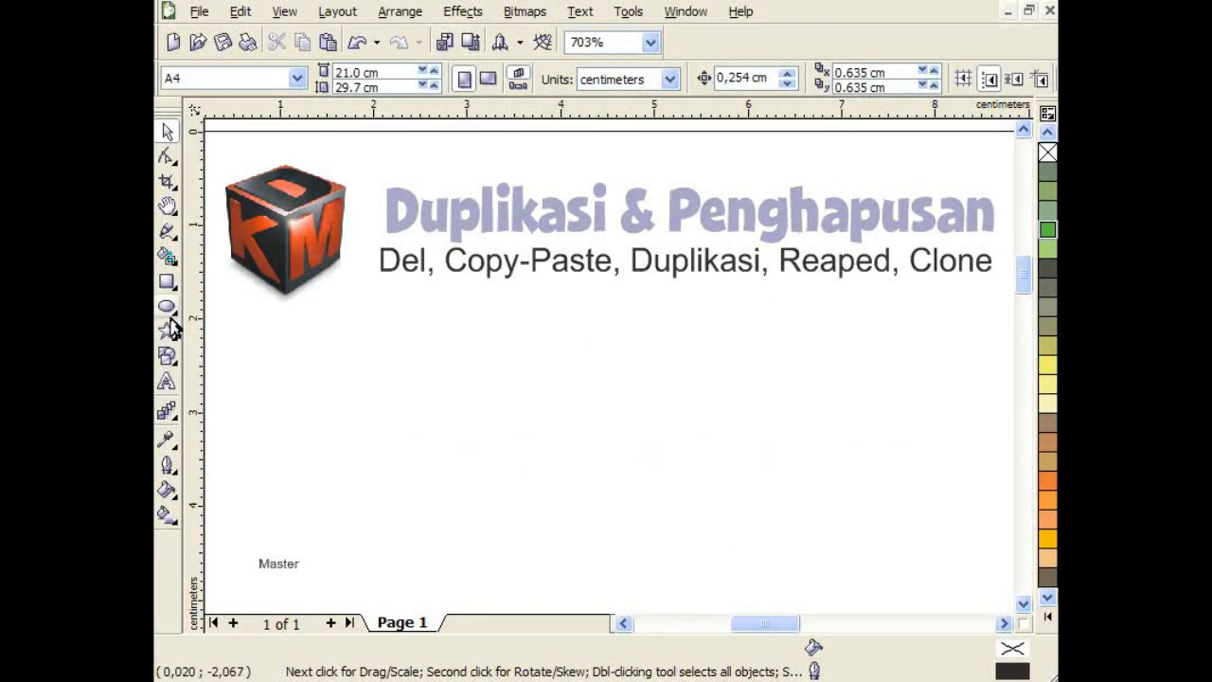
- Draw a tall narrow ellipse about 0.79 cm wide and 2.09 cm high below the heading
left_click(164, 365)
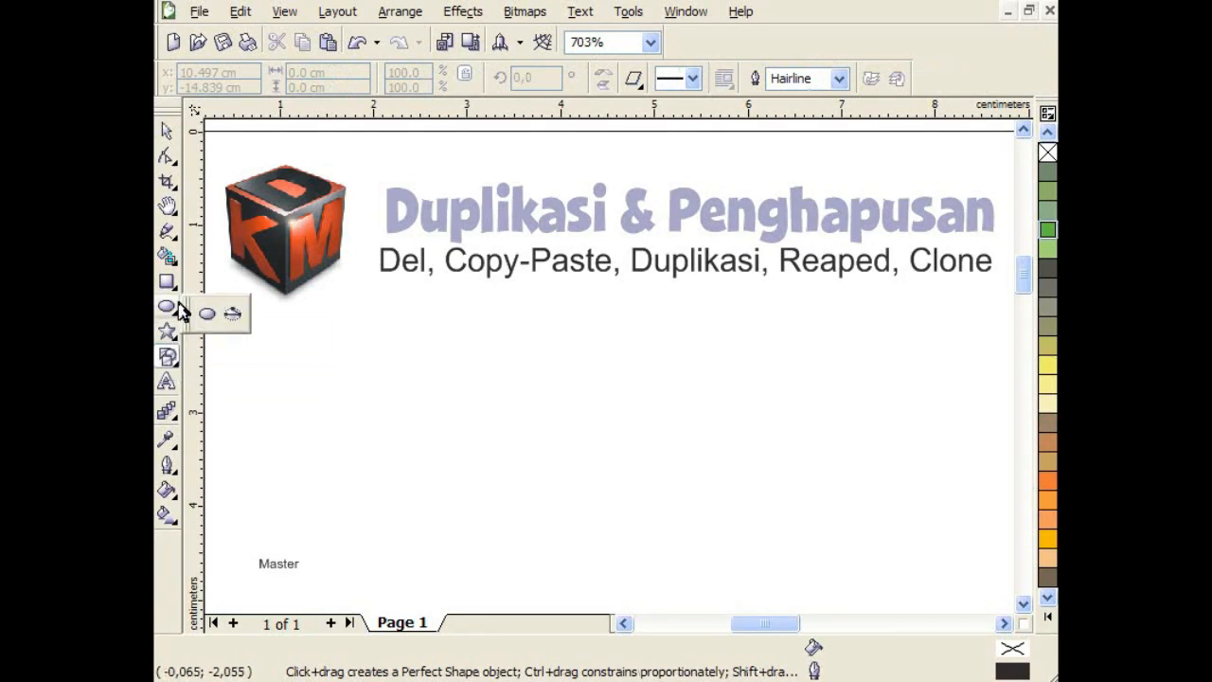
left_click(167, 306)
left_click_drag(529, 363, 610, 565)
- Convert the ellipse to curves and bend its upper-right segment inward to form a flame-like petal
left_click(167, 157)
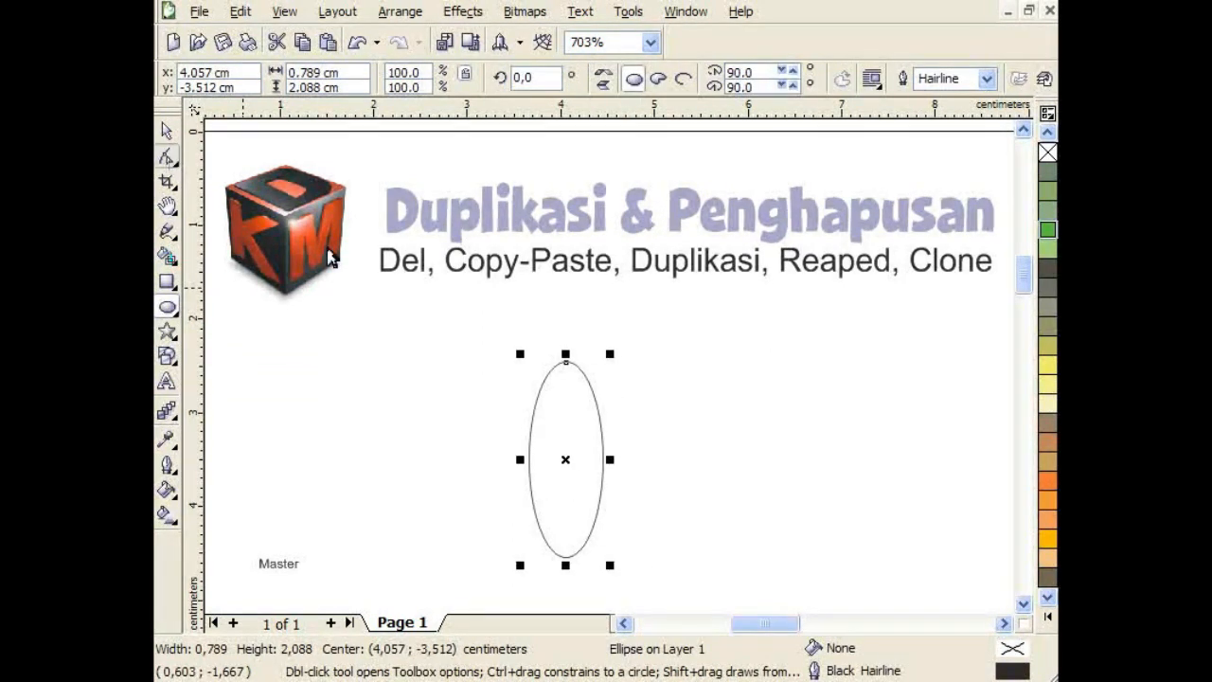
key("ctrl+q")
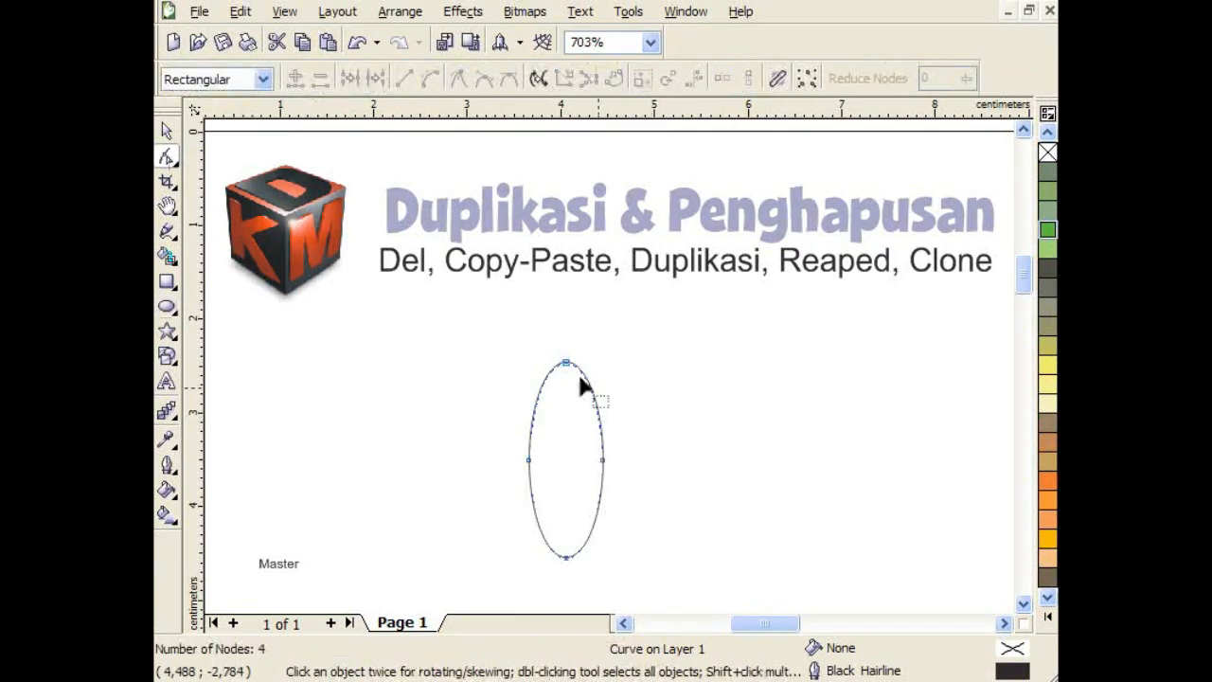
left_click_drag(591, 394, 571, 411)
key("space")
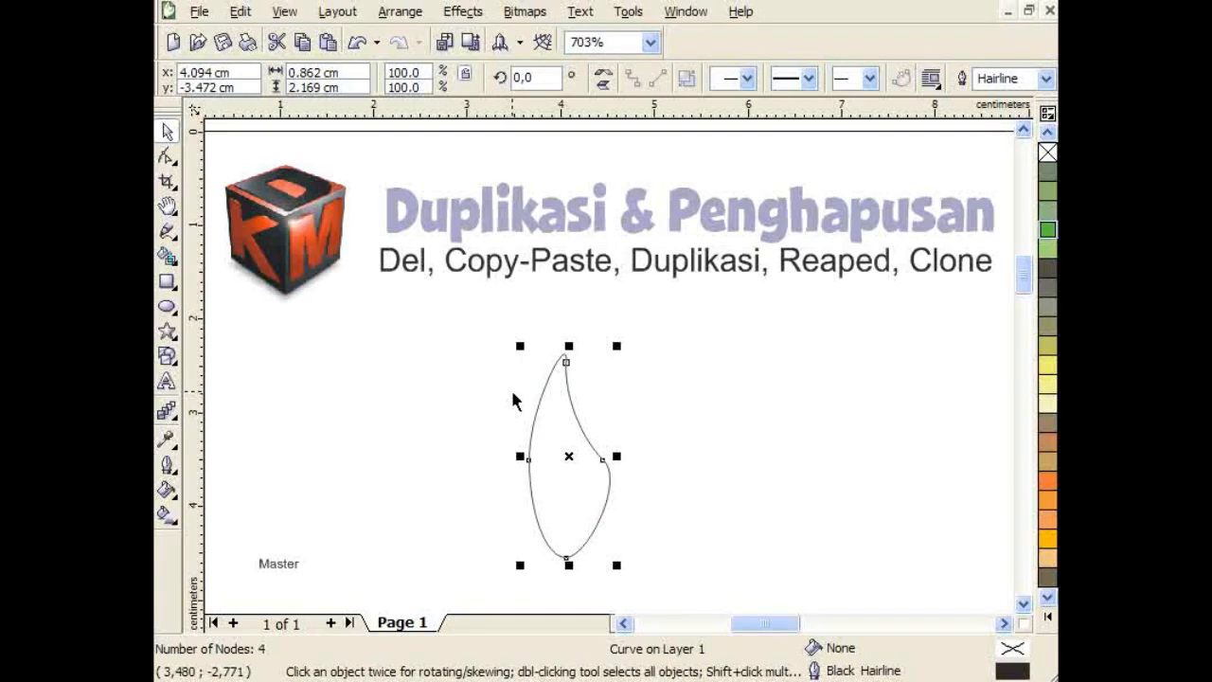
- Set up a Radial fountain fill for the petal with a center offset of -28% horizontal and 22% vertical
key("F11")
left_click(507, 161)
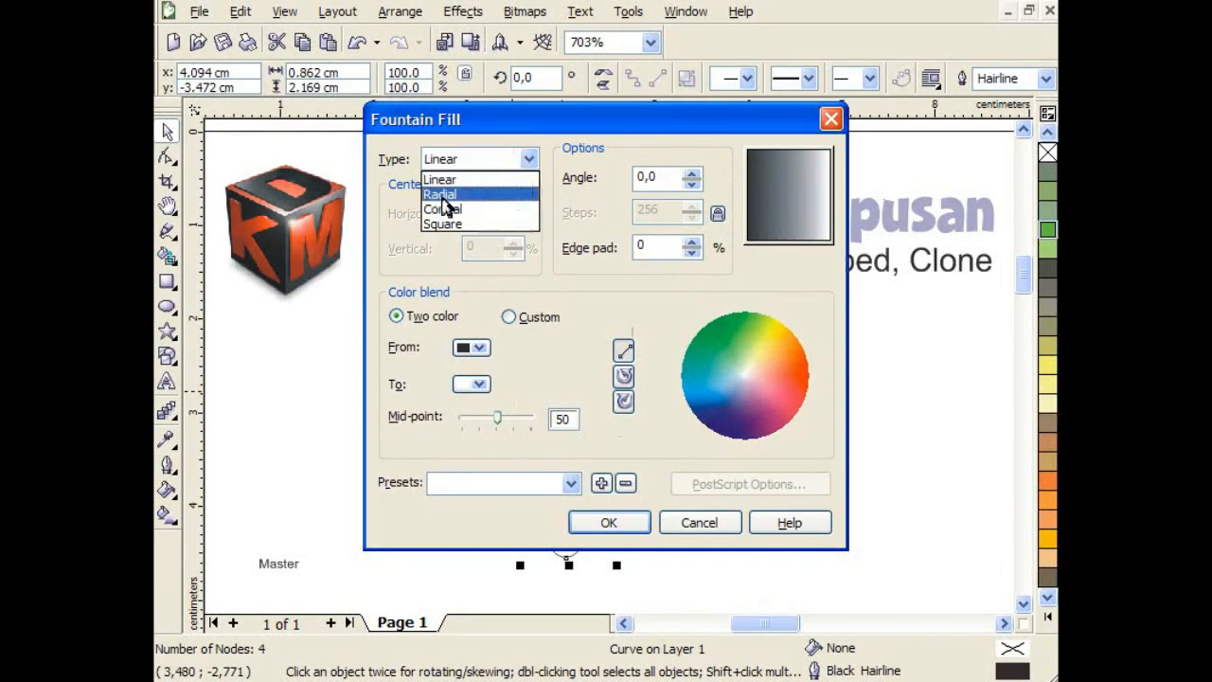
left_click(445, 194)
left_click_drag(790, 196, 766, 175)
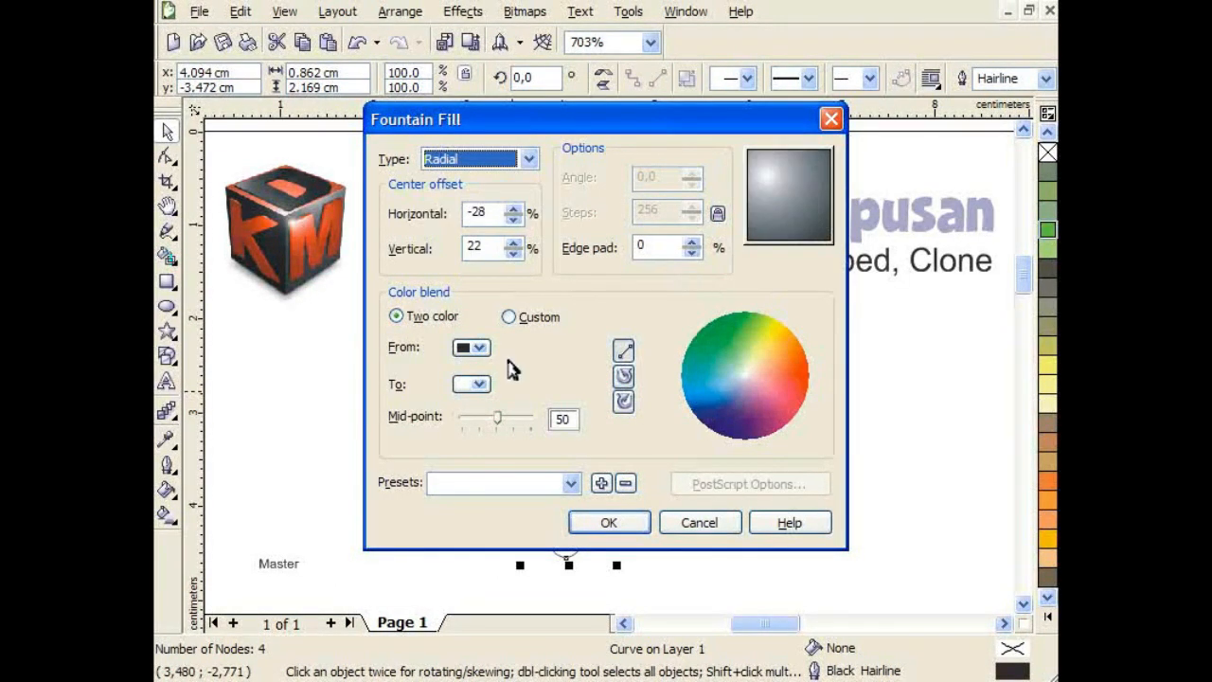
- Blend the petal's fountain fill from orange-red to light yellow, apply it, and remove the petal's outline
left_click(469, 347)
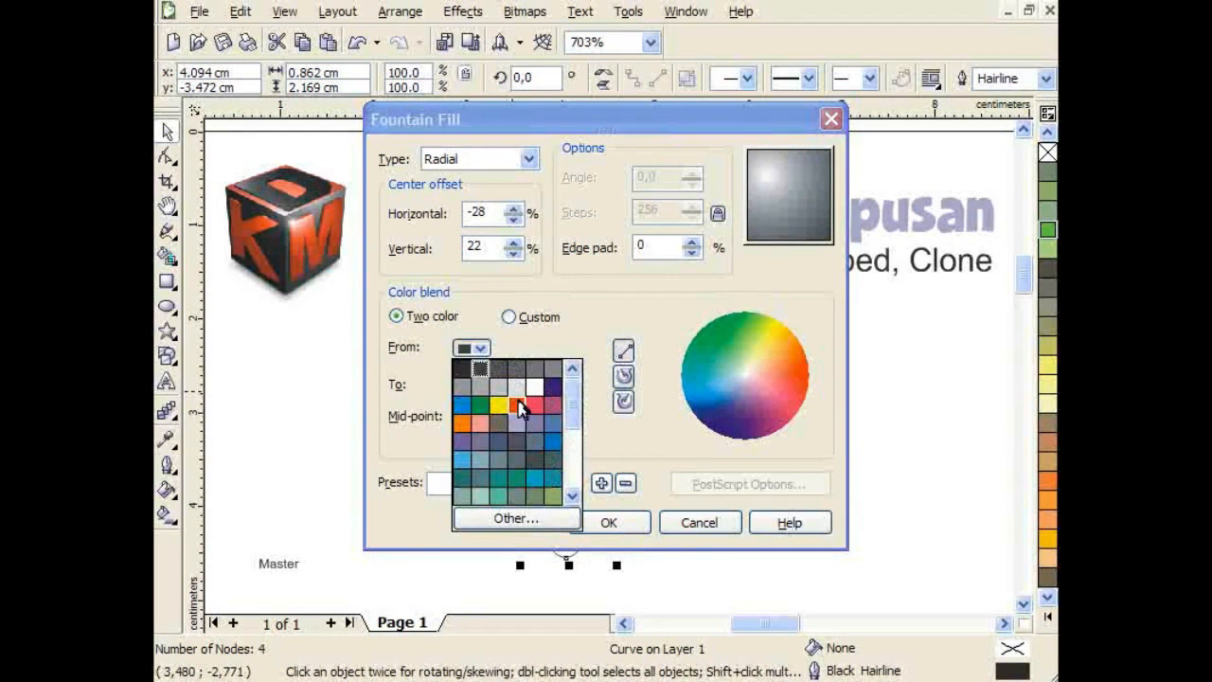
left_click(519, 407)
left_click(471, 384)
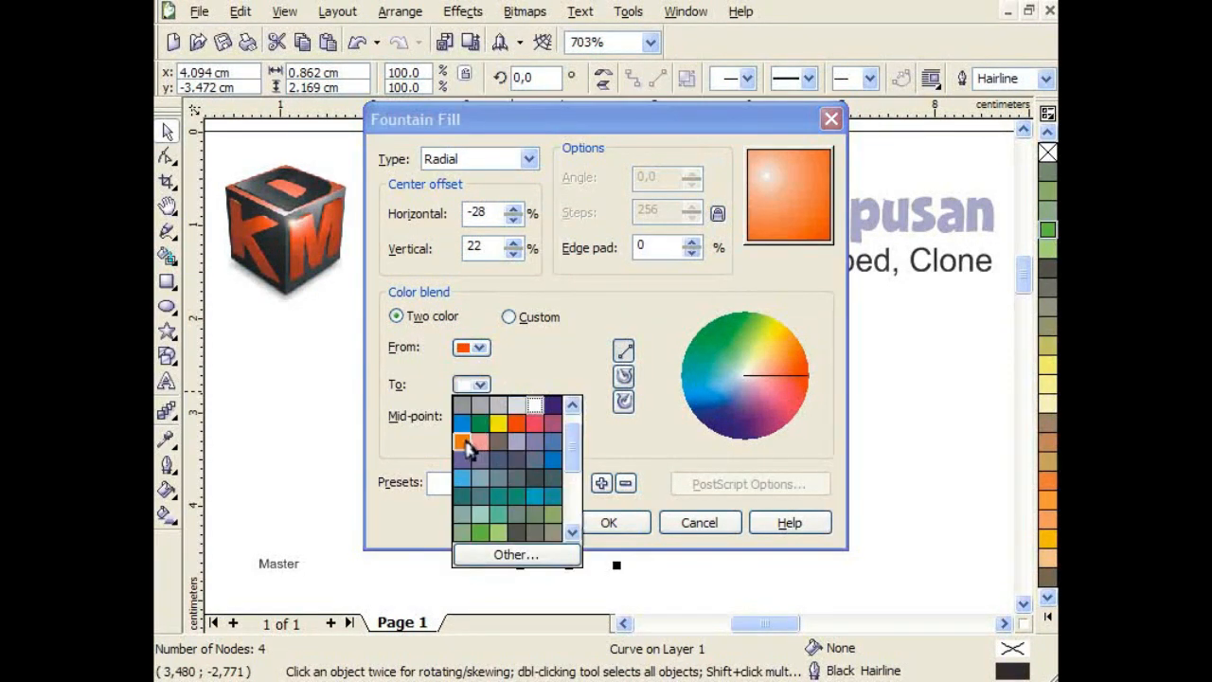
left_click(463, 442)
left_click(482, 384)
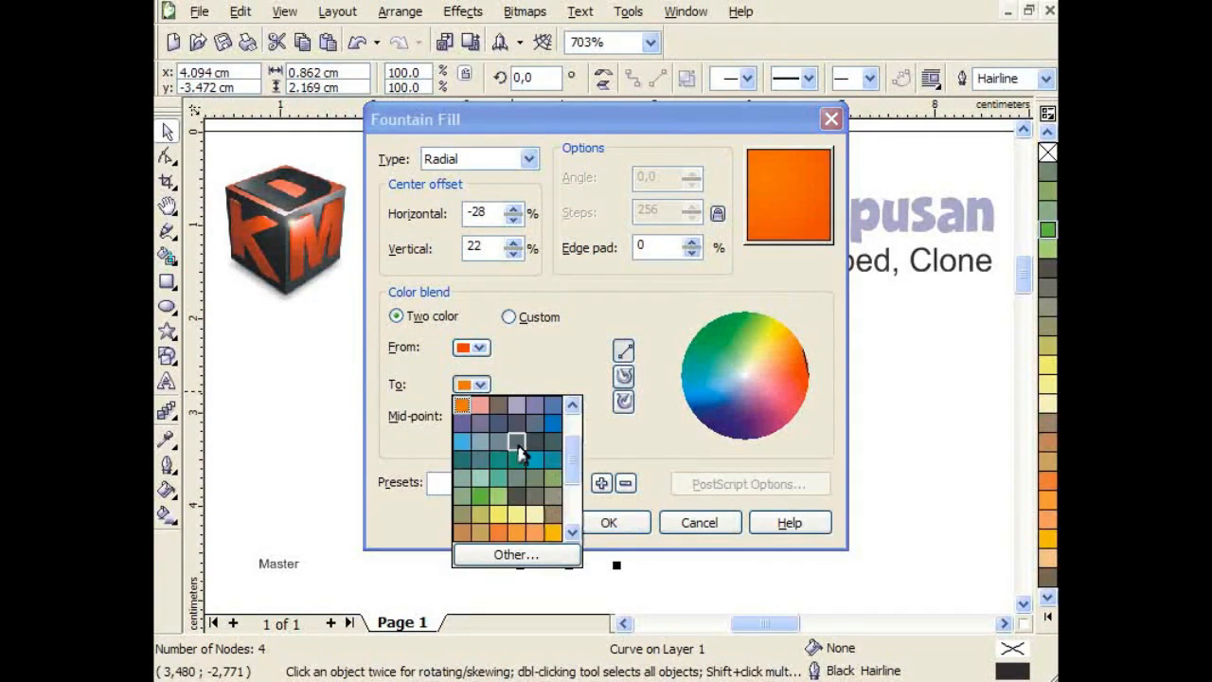
left_click(520, 514)
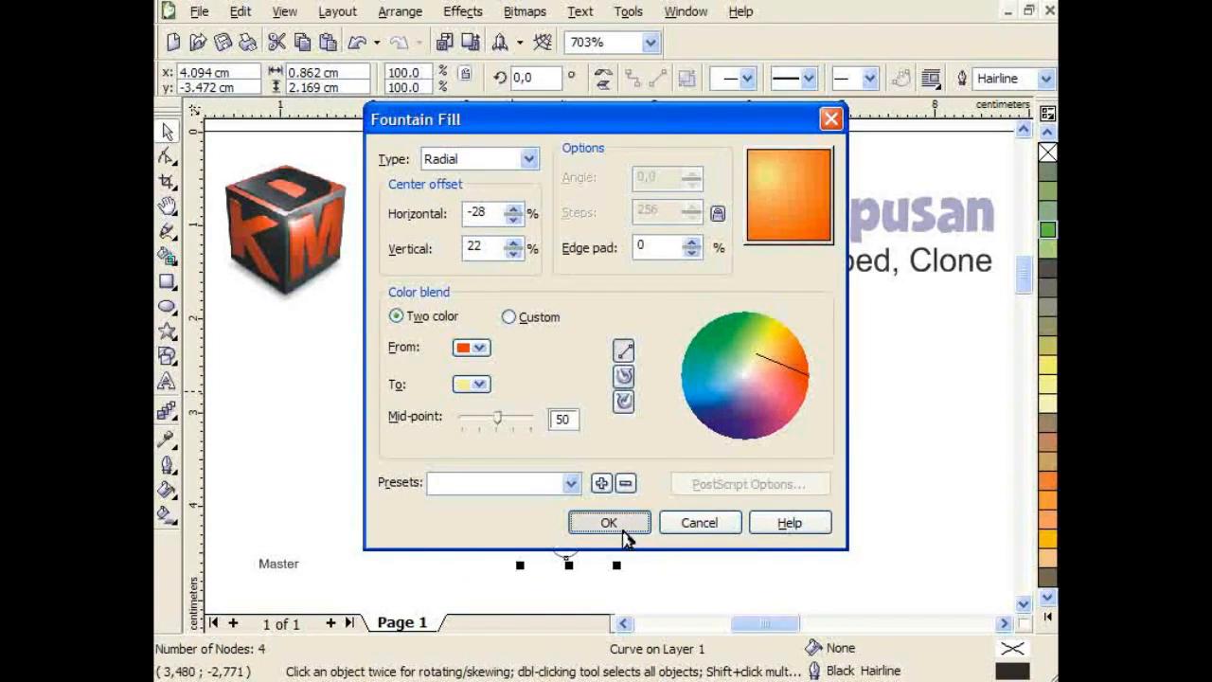
left_click(624, 531)
right_click(1046, 153)
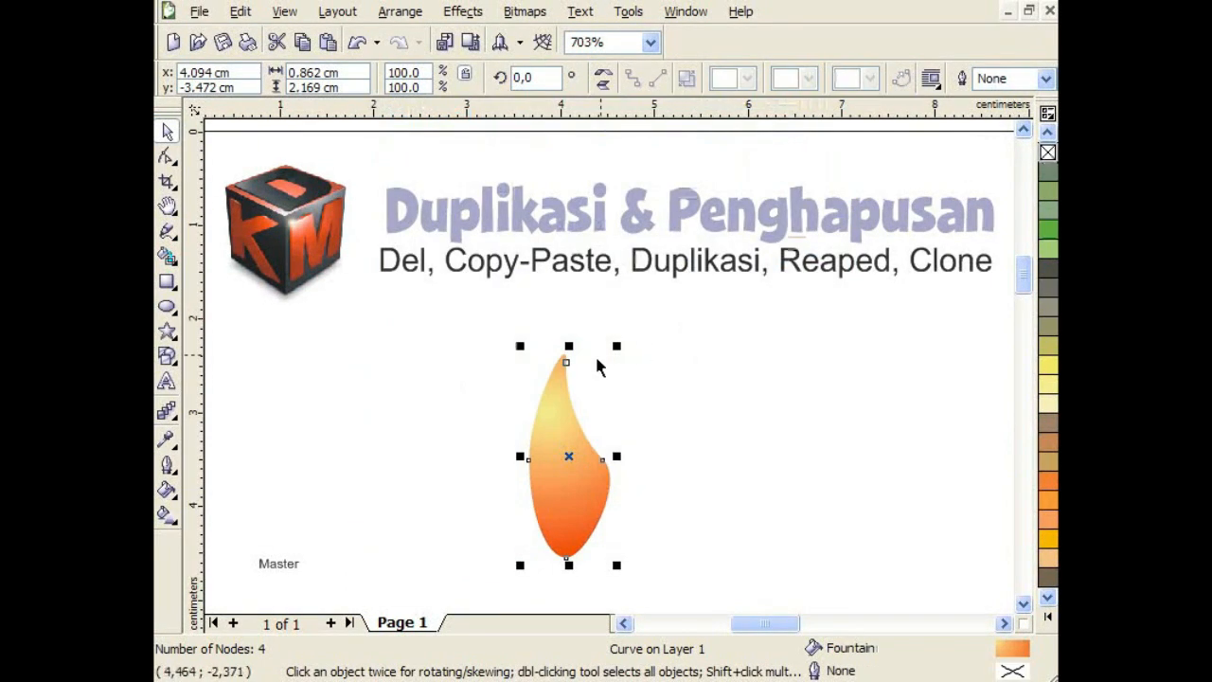
- Move the petal to about x 4.324, y -3.095 cm and place its rotation center at the lower tip
left_click(568, 462)
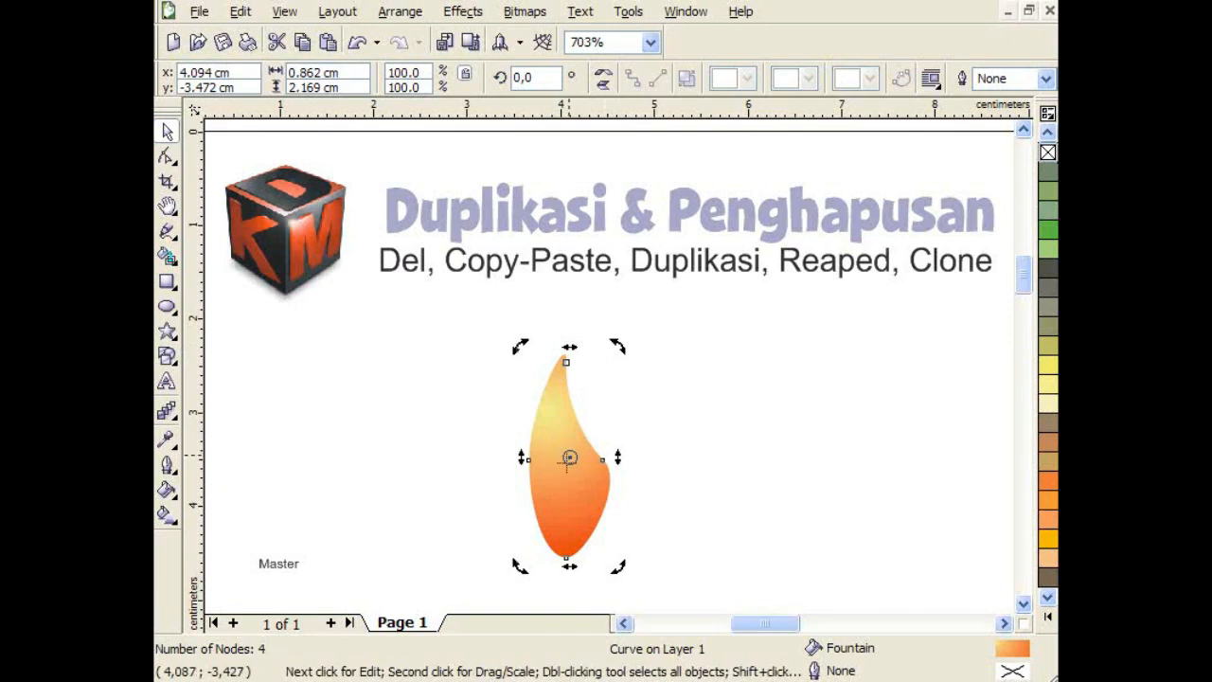
left_click_drag(569, 458, 588, 436)
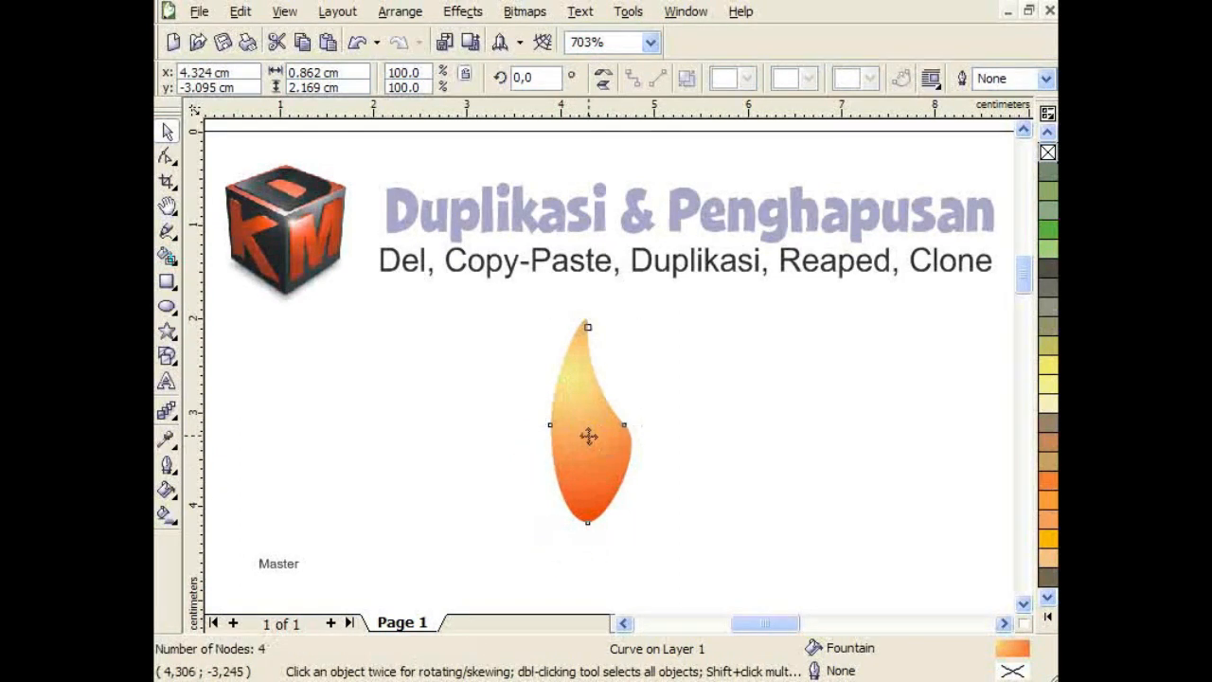
left_click(588, 435)
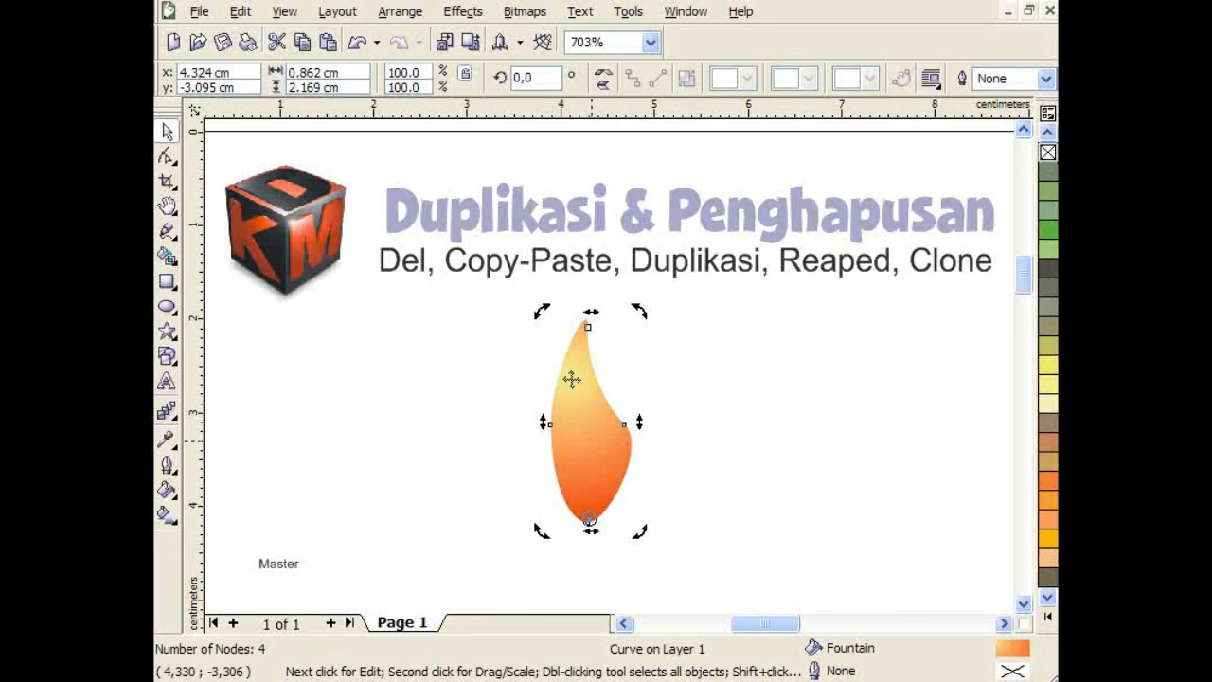
- Create a copy of the petal rotated about 28.3° around its lower tip and repeat it eleven times to complete the flower
left_click_drag(541, 311, 471, 383)
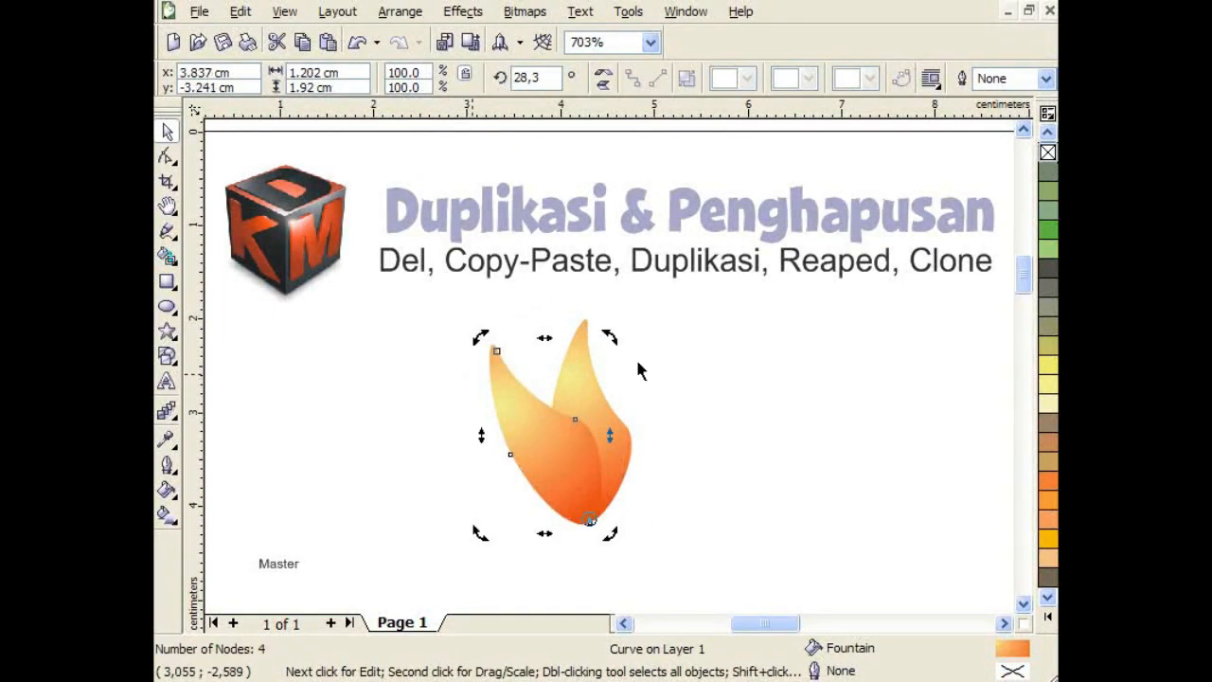
key("ctrl+r")
key("ctrl+r")
key("ctrl+r")
key("ctrl+r")
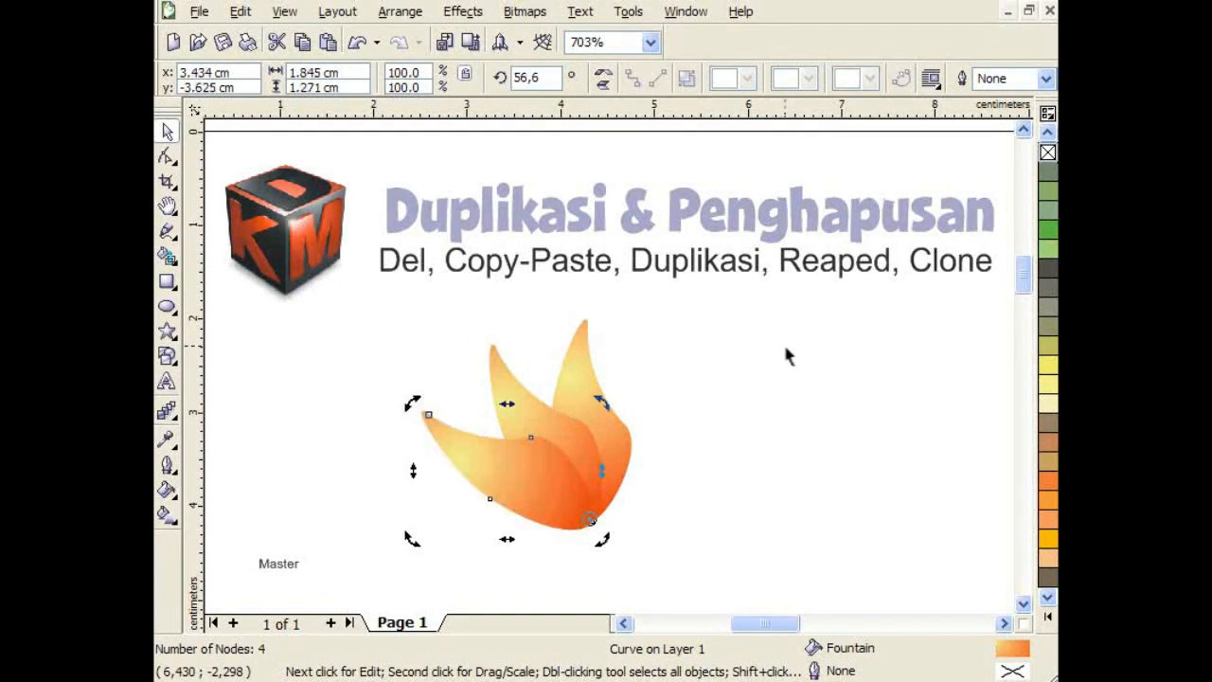
key("ctrl+r")
key("ctrl+r")
key("ctrl+r")
key("ctrl+r")
key("ctrl+r")
key("ctrl+r")
key("ctrl+r")
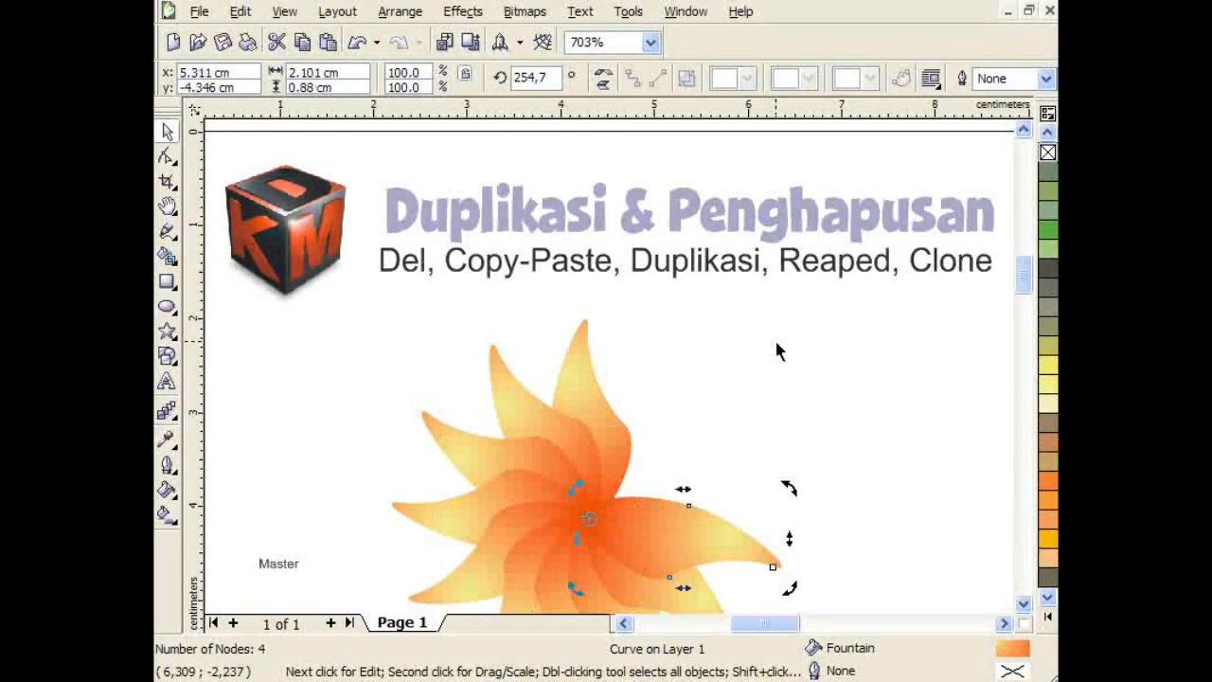
left_click(1023, 603)
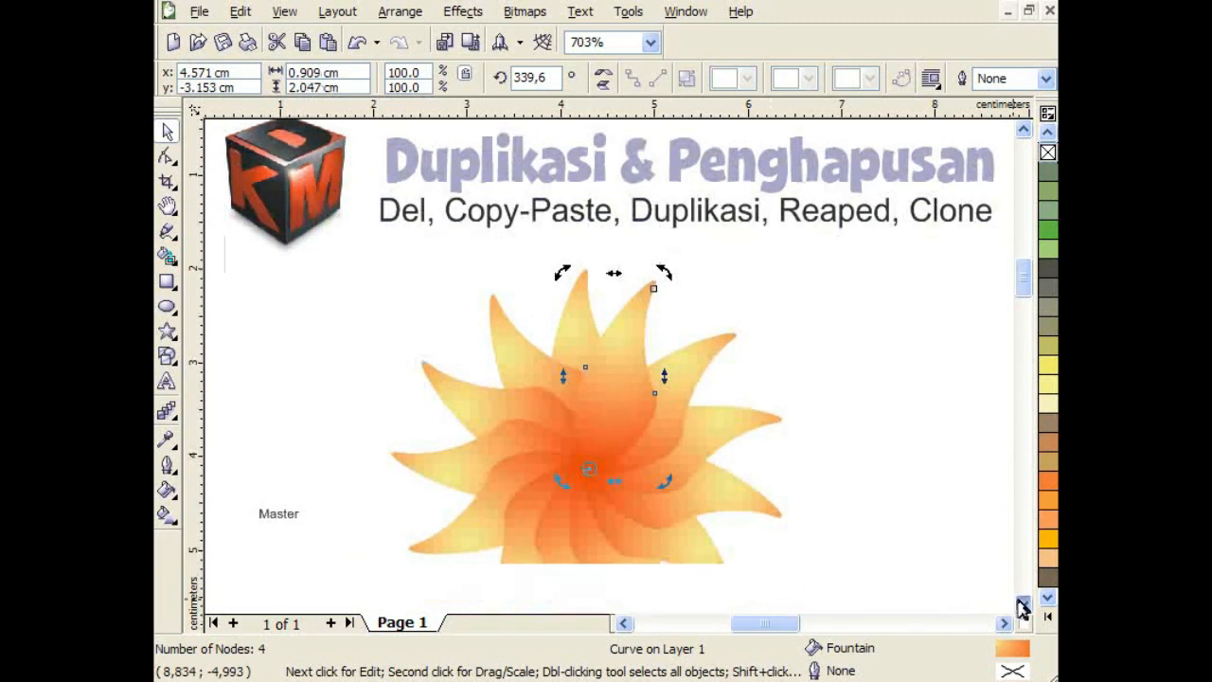
- Scale the whole flower down to about 1.8 cm wide, move it above the Master label, and group its petals
left_click(1023, 603)
left_click(1023, 604)
left_click(835, 493)
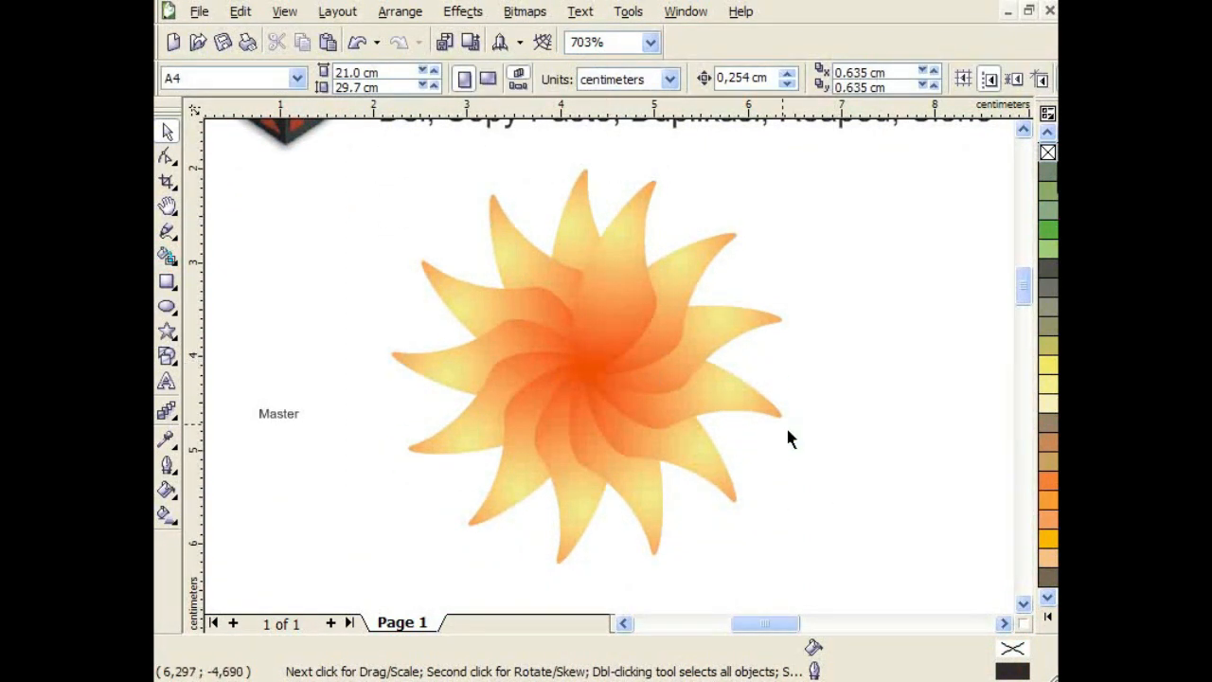
left_click(1023, 129)
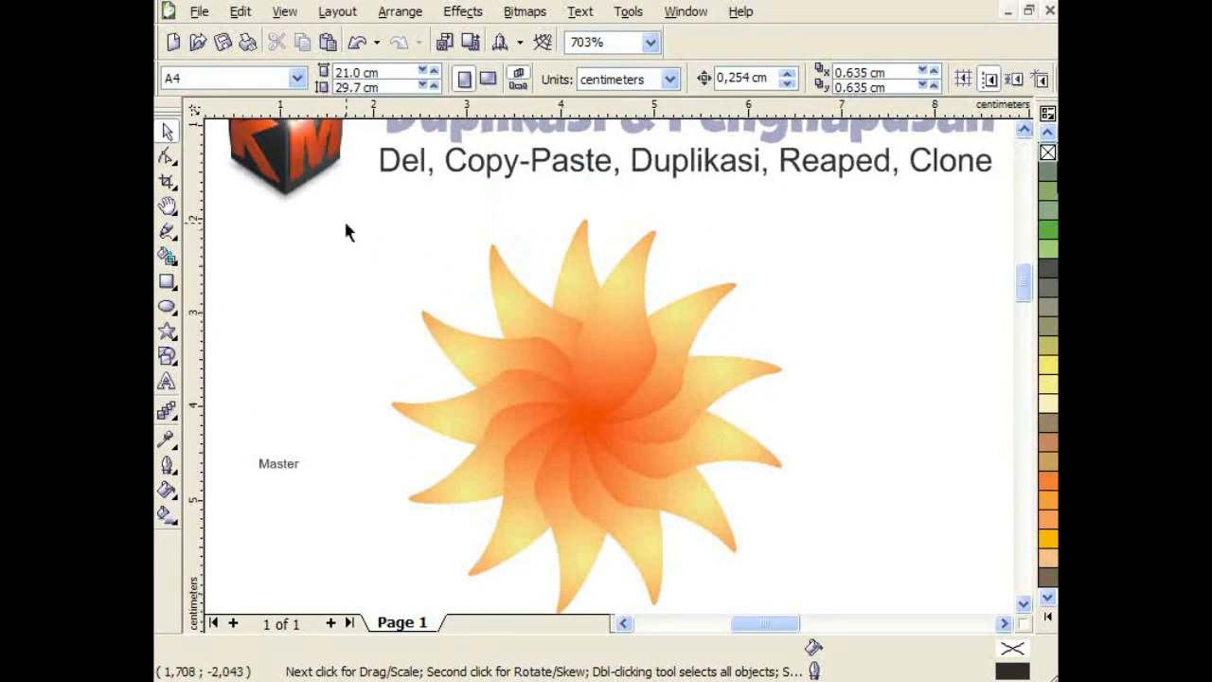
left_click_drag(341, 220, 676, 425)
left_click_drag(590, 330, 294, 270)
key("ctrl+g")
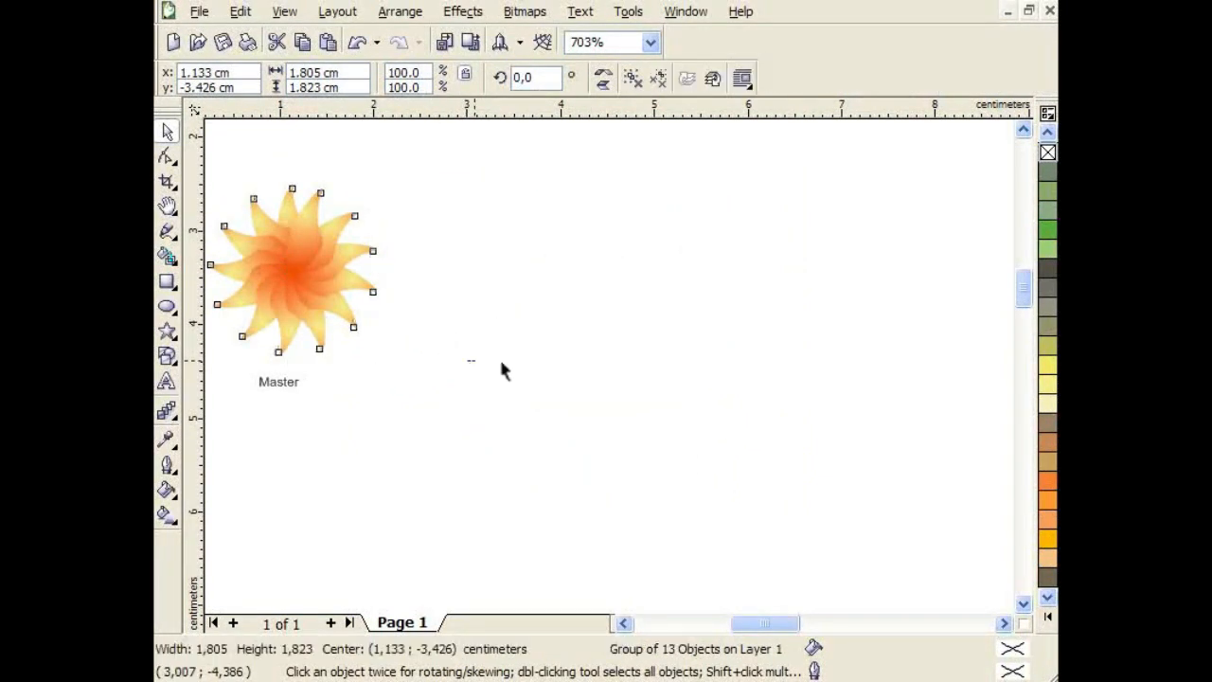
- Place a copy of the grouped flower at about x 3.501, y -2.806 cm, to the right of the original
left_click(502, 357)
scroll(816, 244, "up", 2)
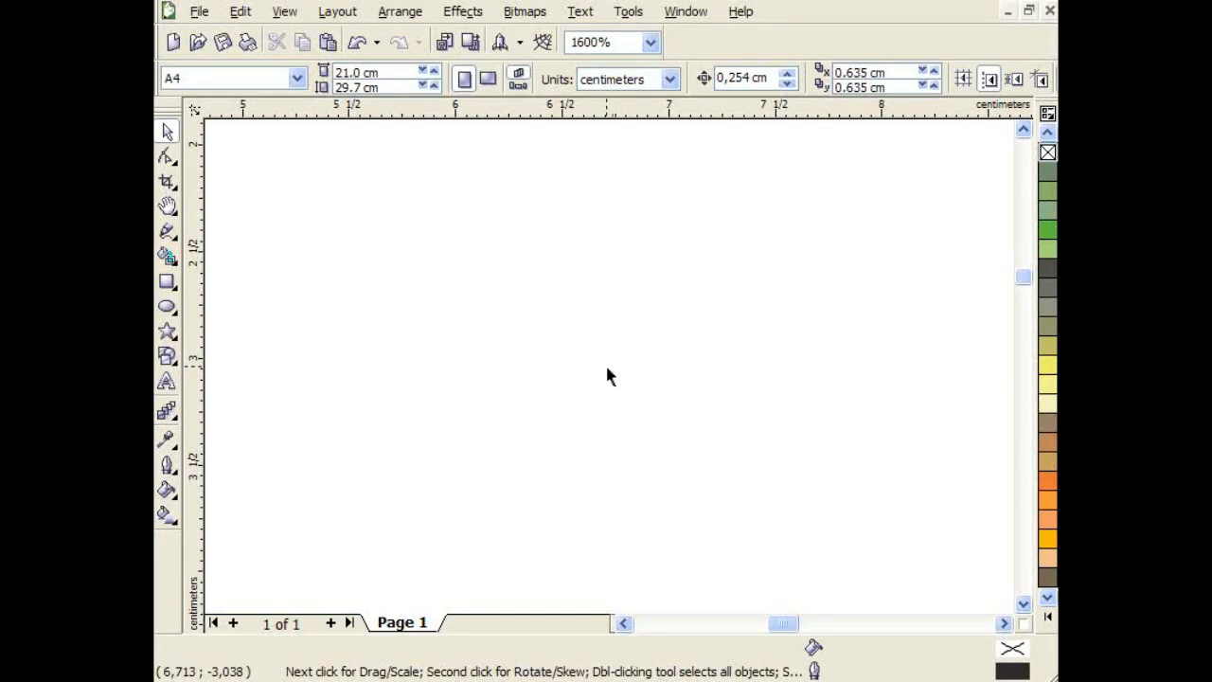
scroll(608, 375, "down", 2)
key("Tab")
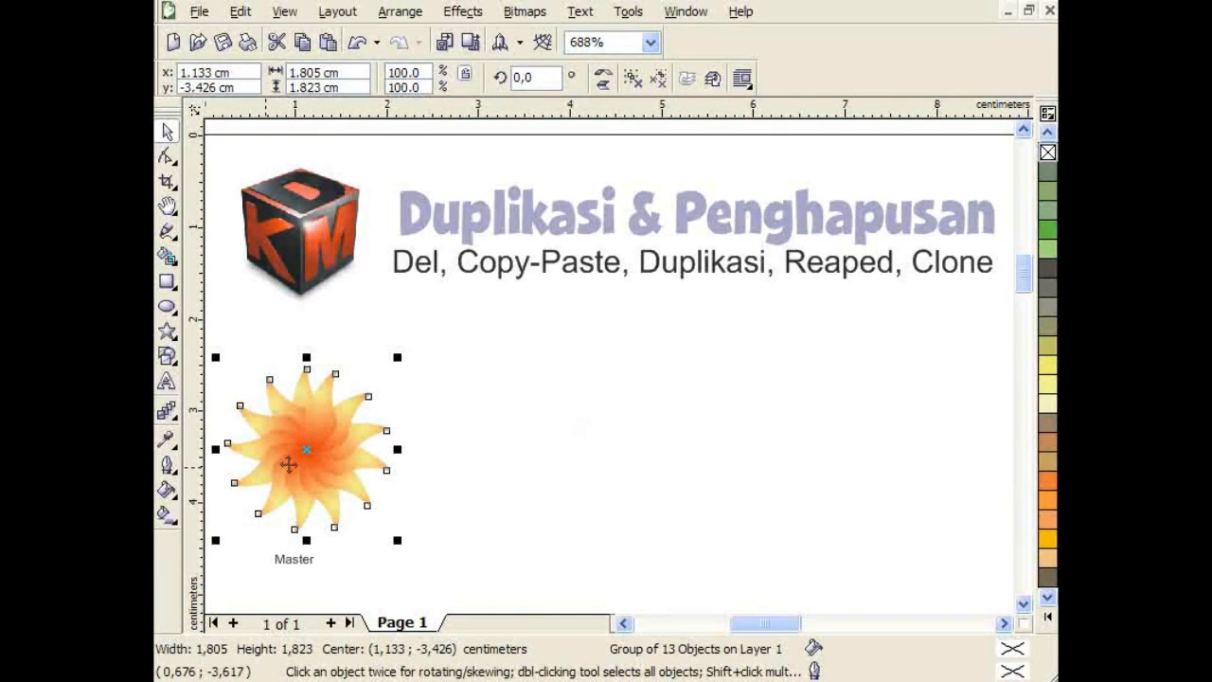
left_click_drag(304, 450, 522, 393)
right_click(522, 393)
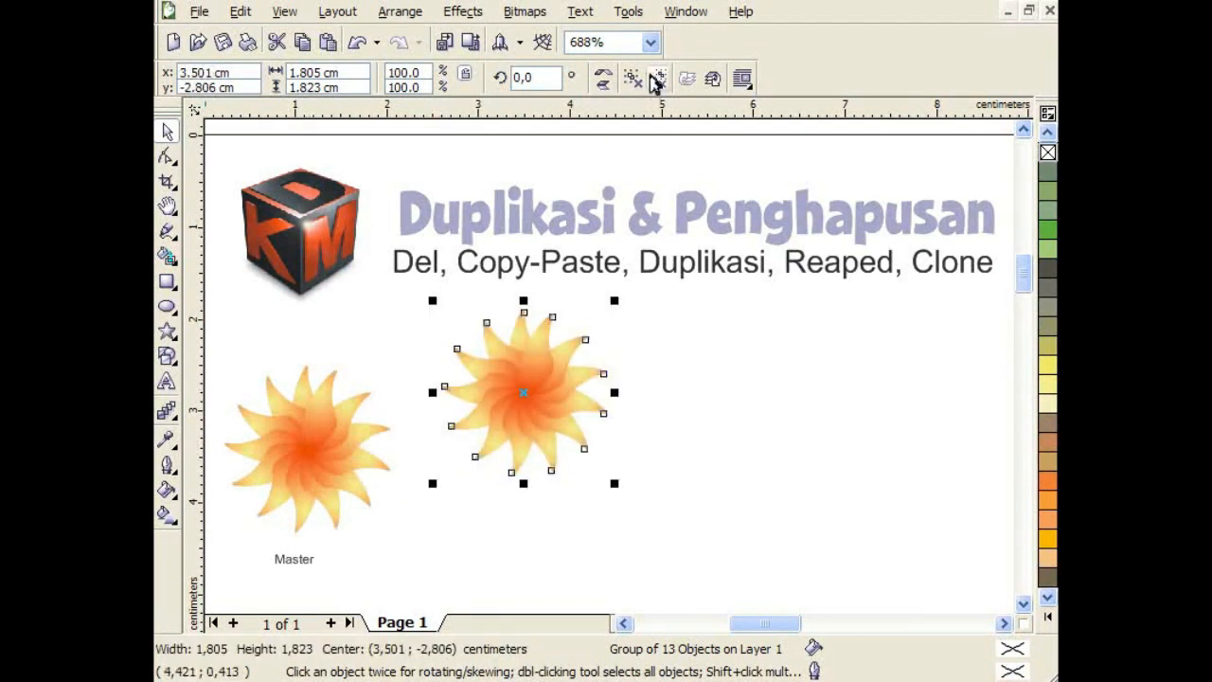
- Ungroup the copied flower, pull one upright petal out of it, and delete all its other petals
left_click(633, 78)
left_click(613, 425)
left_click_drag(562, 379, 677, 352)
left_click_drag(602, 521, 432, 312)
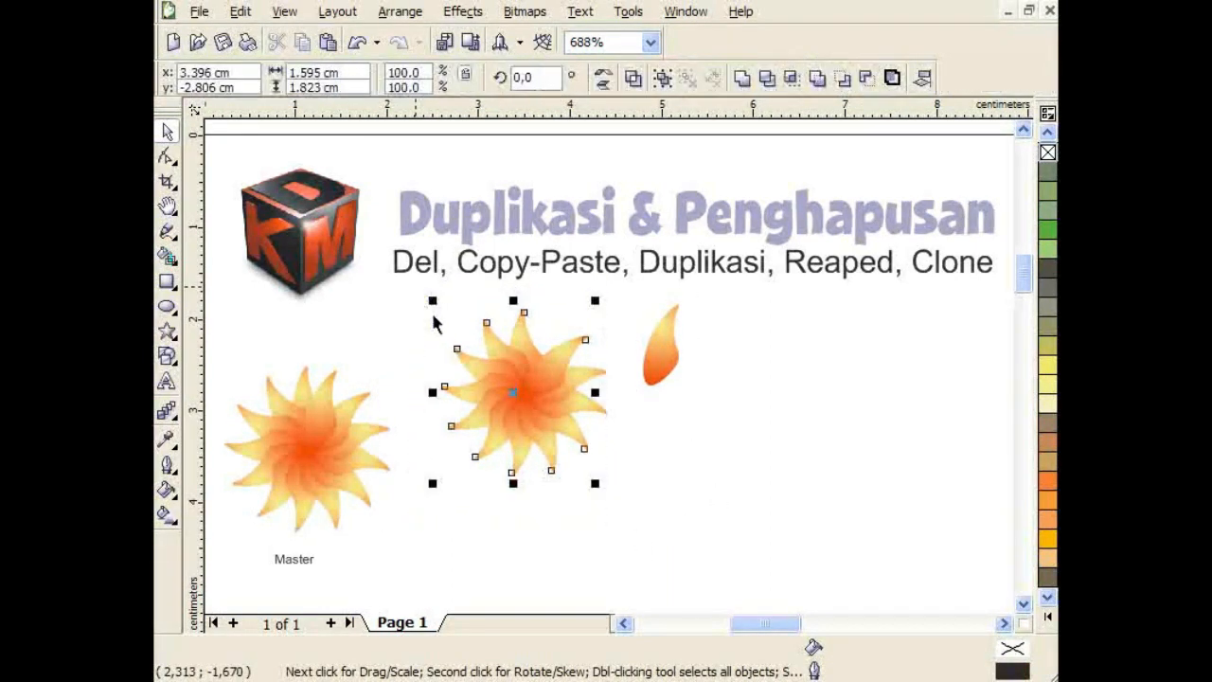
key("Delete")
left_click(567, 403)
key("Delete")
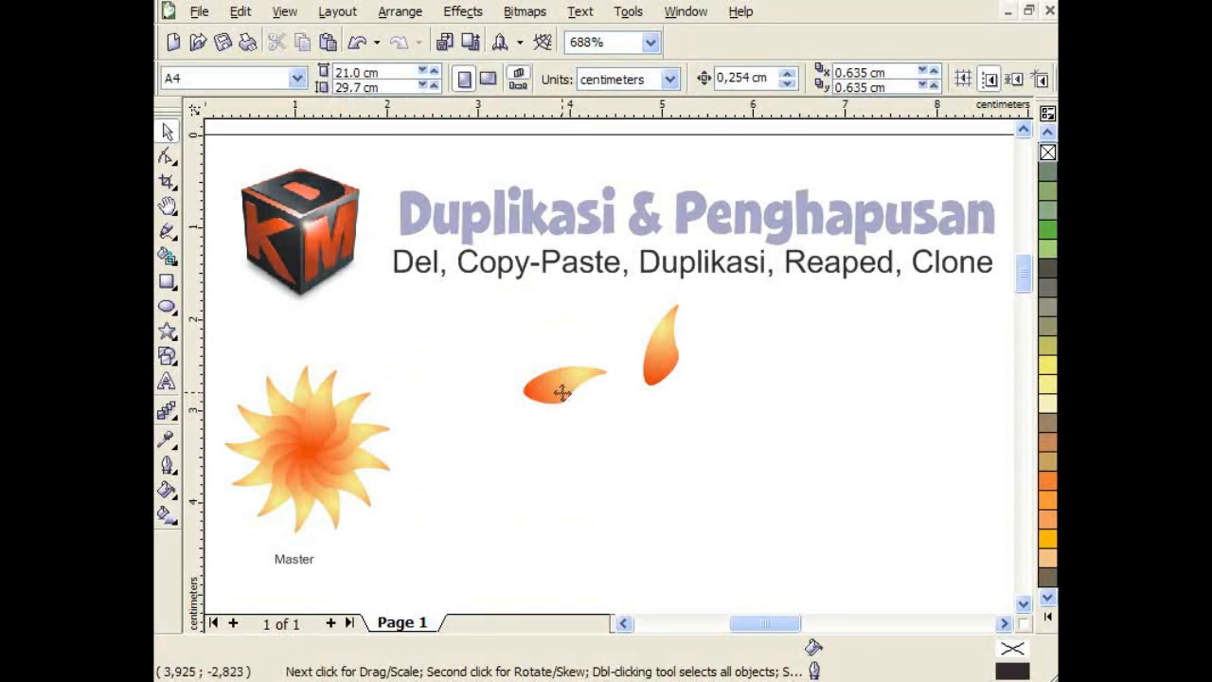
- Move the remaining petal close to the small flower and place the Master label beneath it
left_click_drag(662, 374, 485, 425)
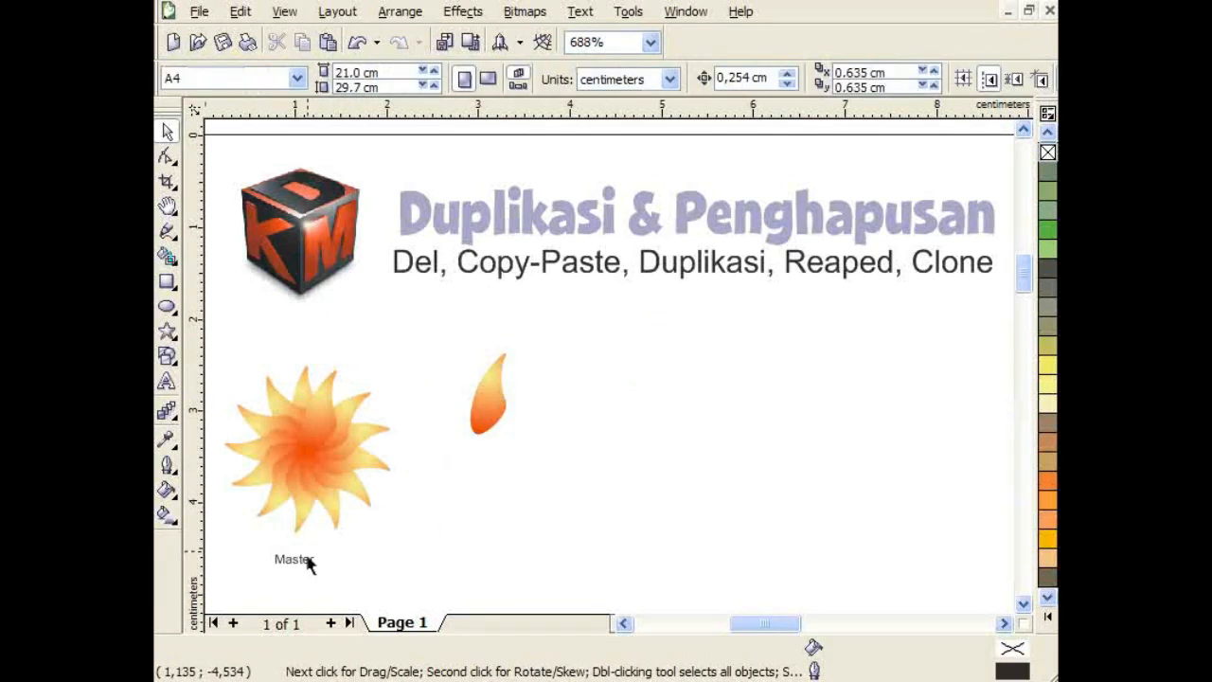
left_click_drag(308, 563, 497, 468)
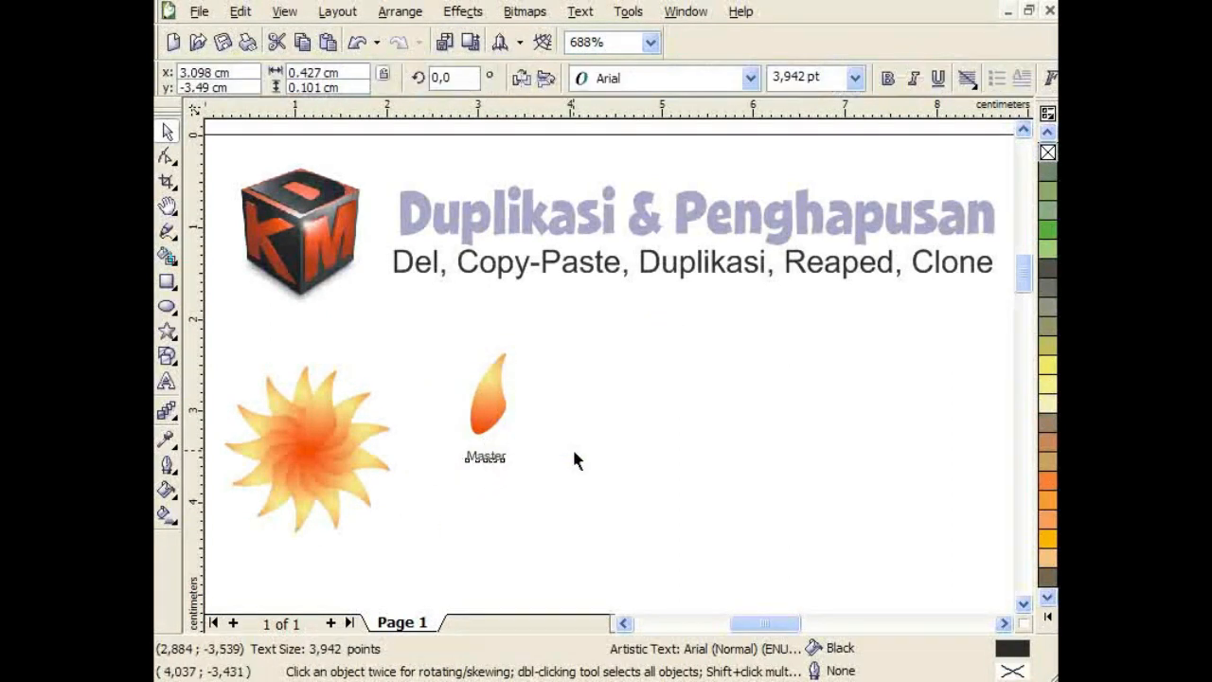
left_click(572, 446)
scroll(691, 440, "up", 2)
left_click(1004, 623)
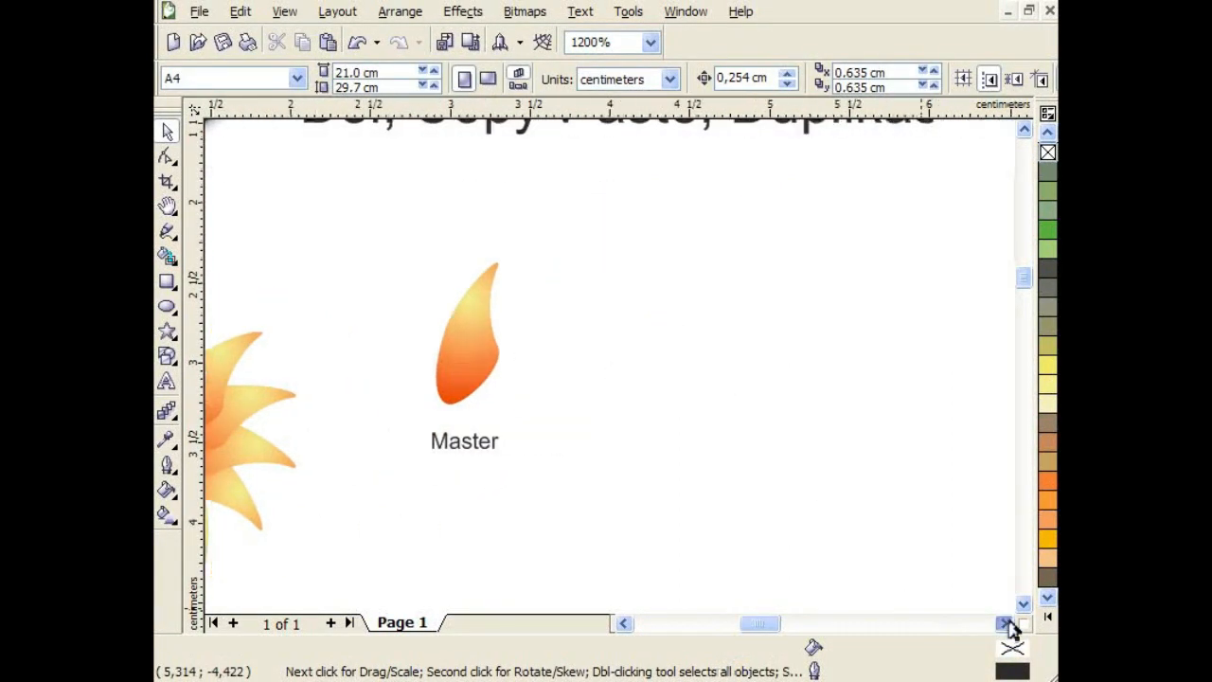
- Move the petal and its Master label together so the petal sits at about x 2.86, y -3.492 cm
left_click(387, 362)
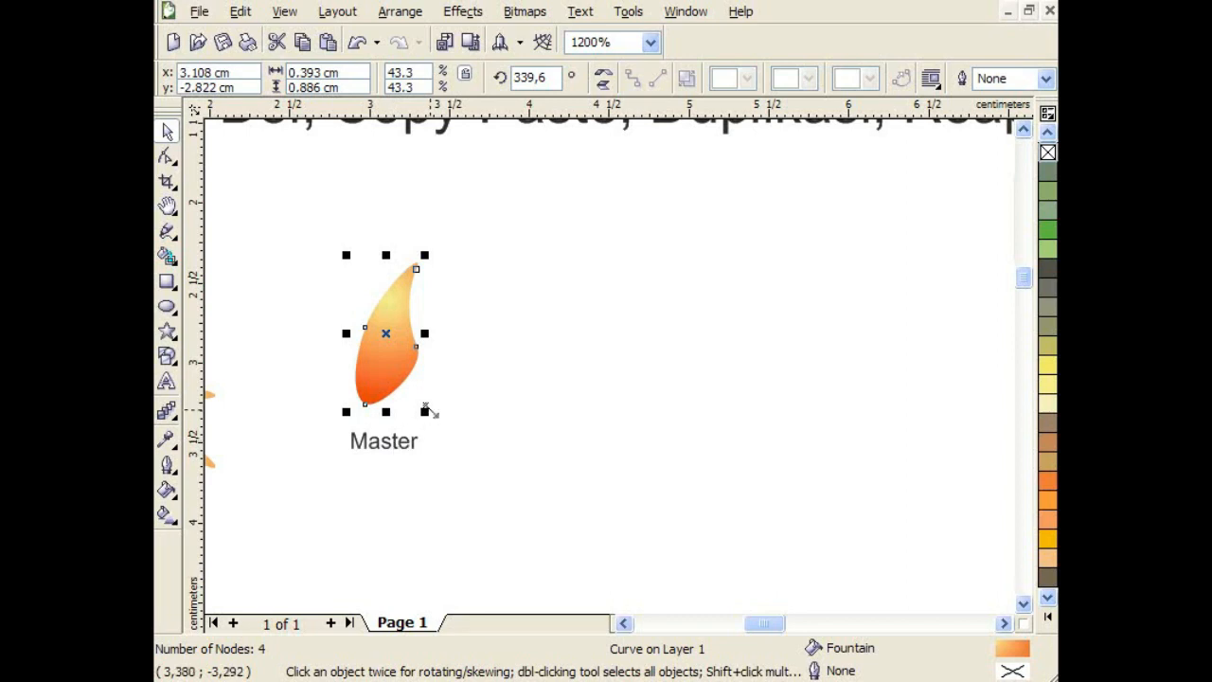
scroll(425, 409, "down", 2)
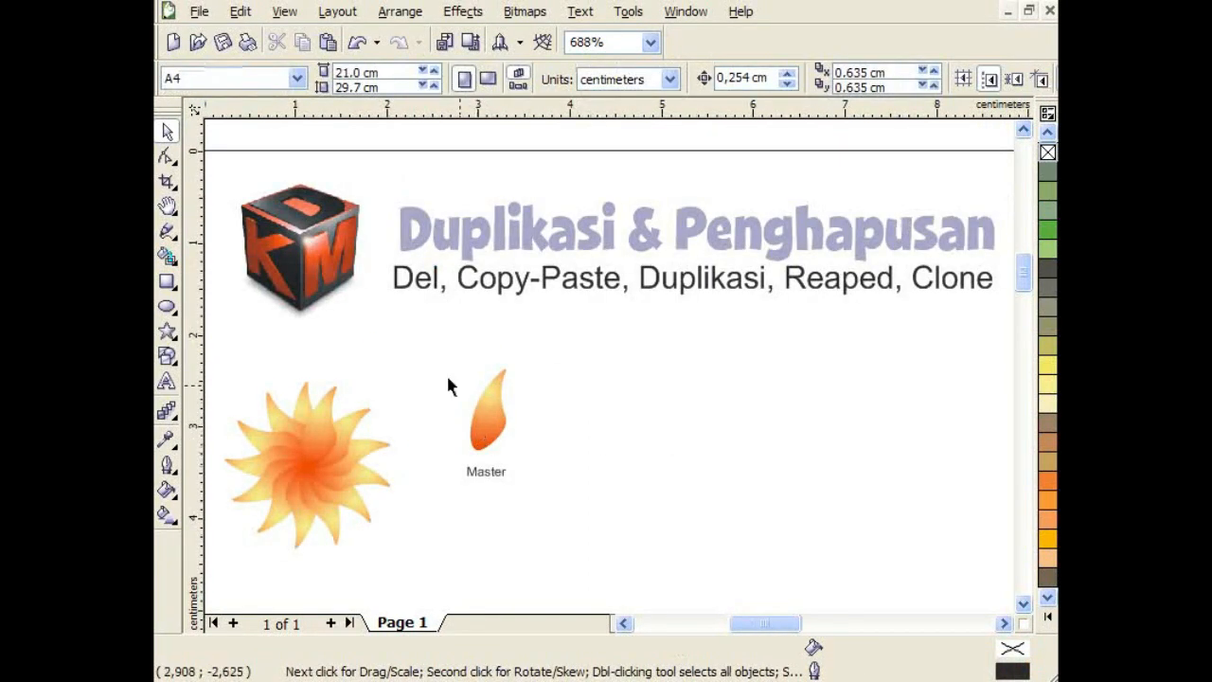
left_click_drag(436, 346, 547, 470)
left_click_drag(494, 417, 470, 480)
- Create a clone of the master petal and check whether the clone itself can be cloned
left_click(464, 479)
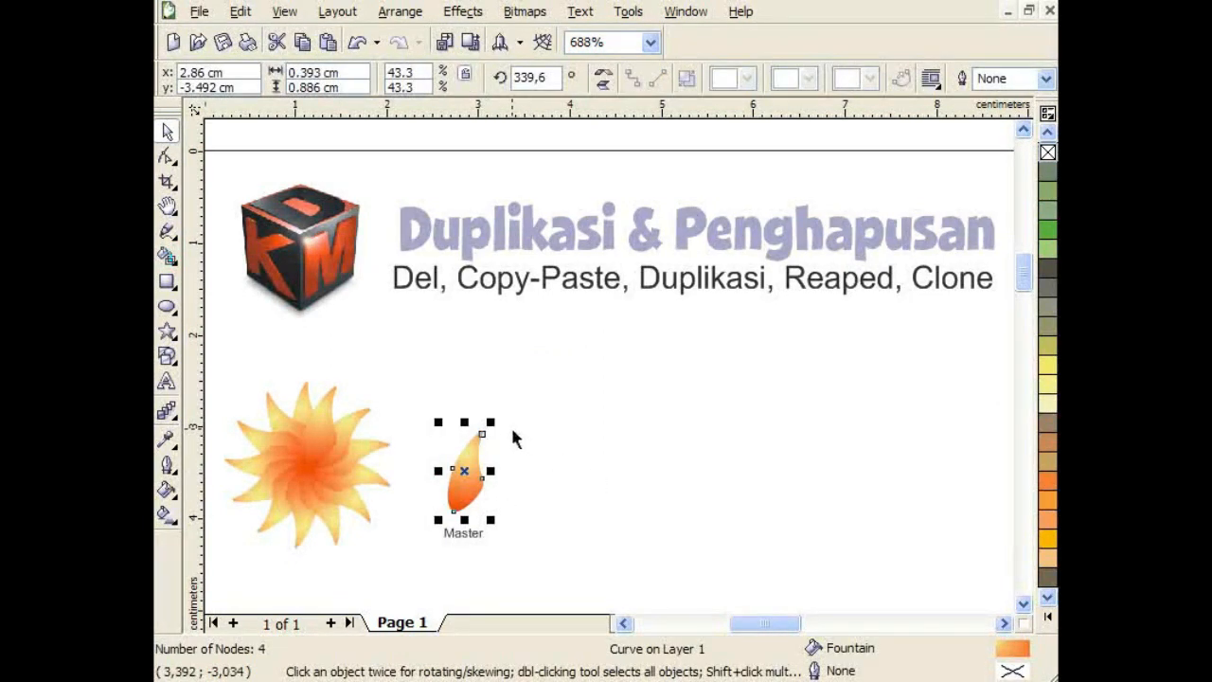
left_click(241, 11)
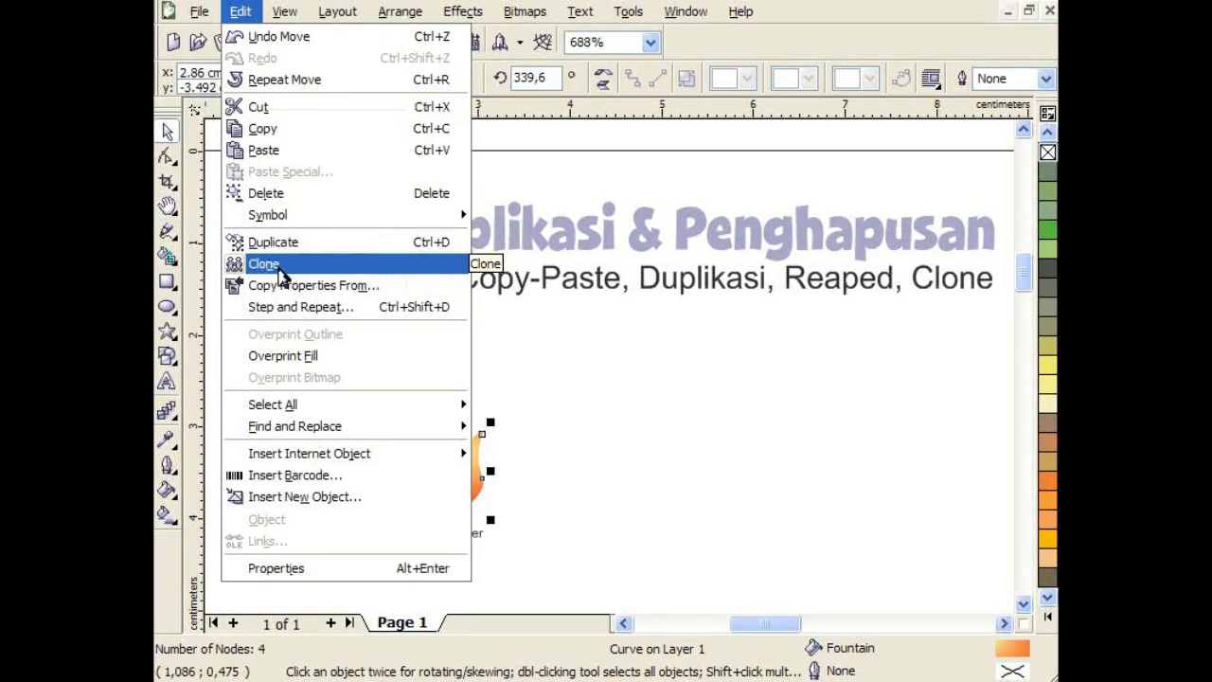
left_click(281, 271)
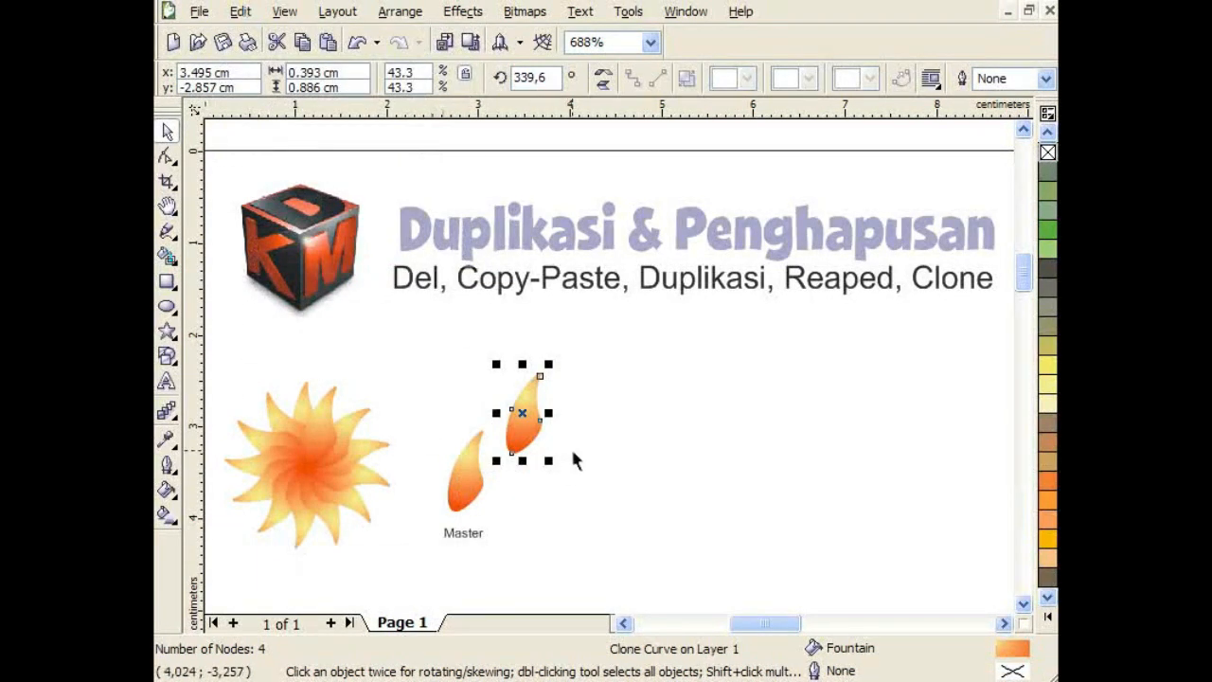
left_click(573, 460)
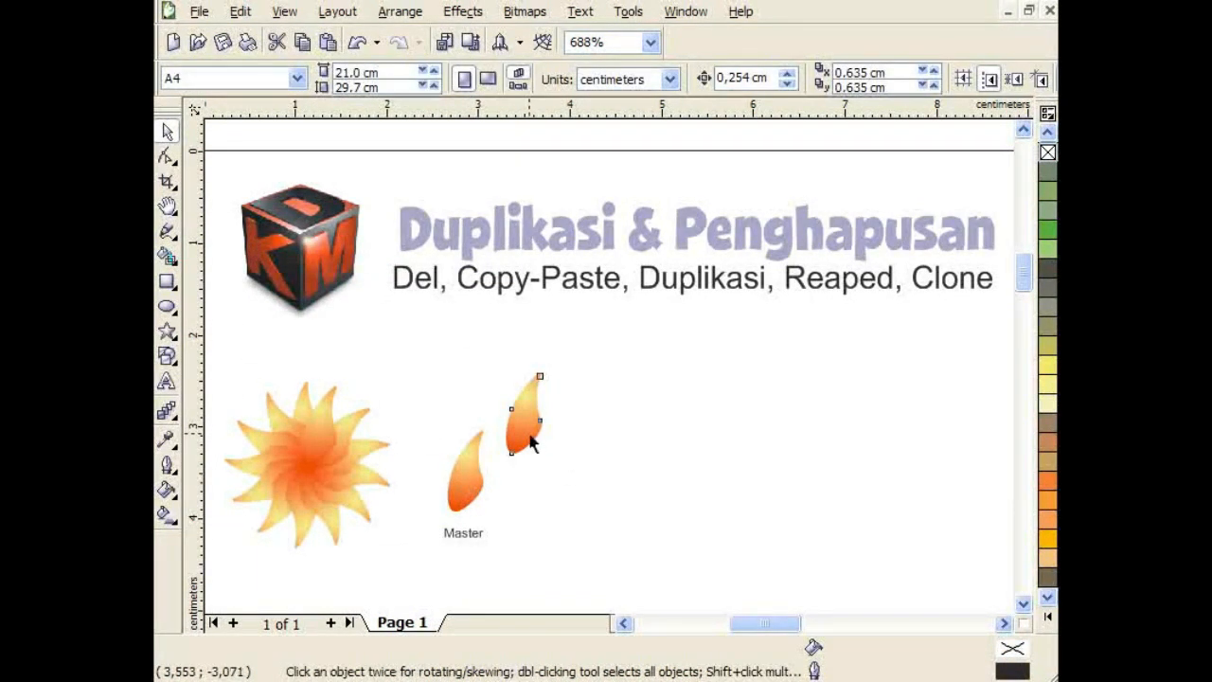
left_click(531, 444)
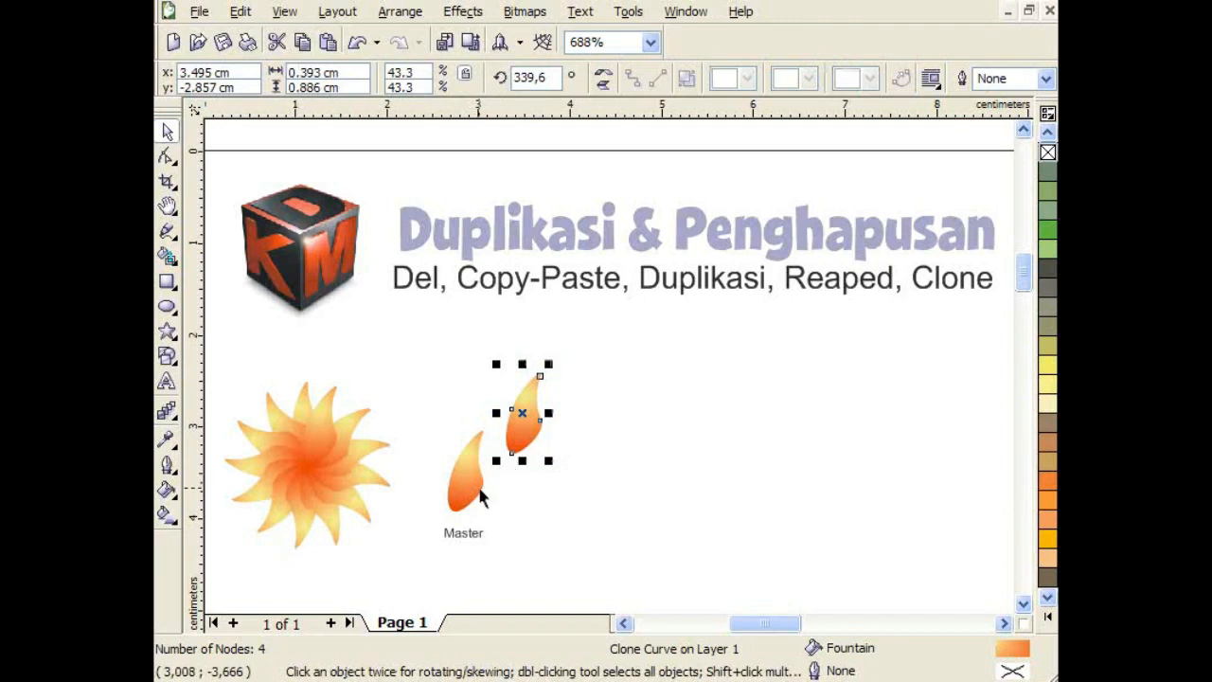
left_click(240, 11)
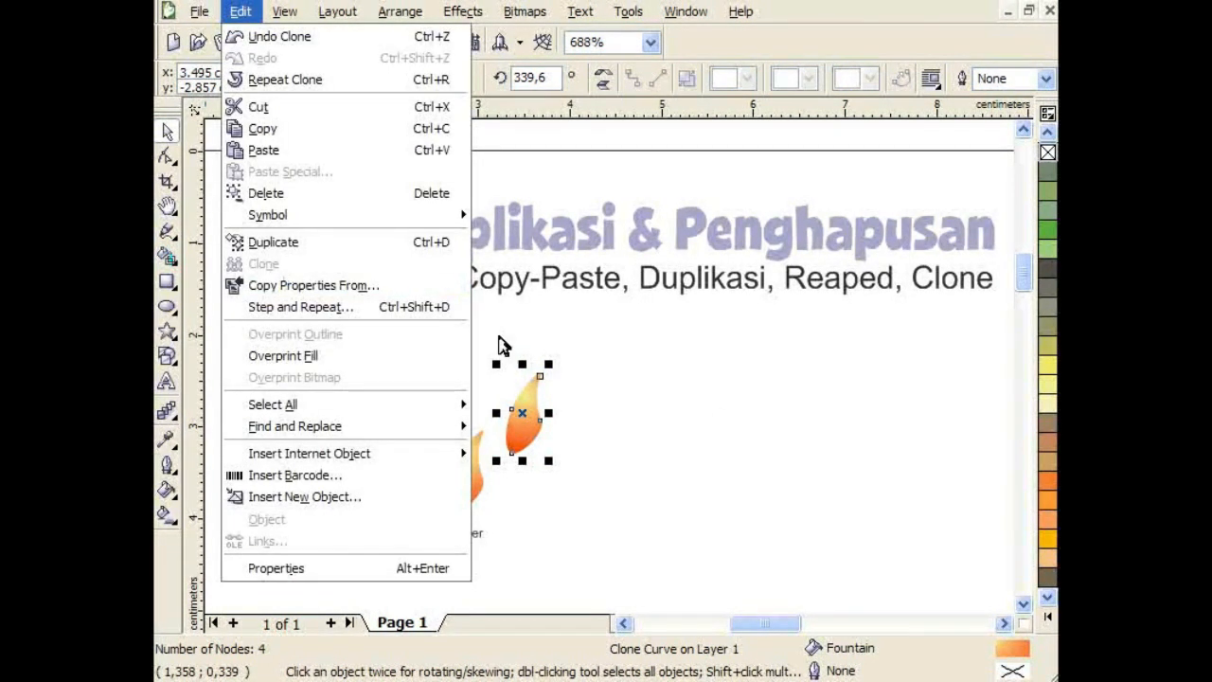
left_click(718, 413)
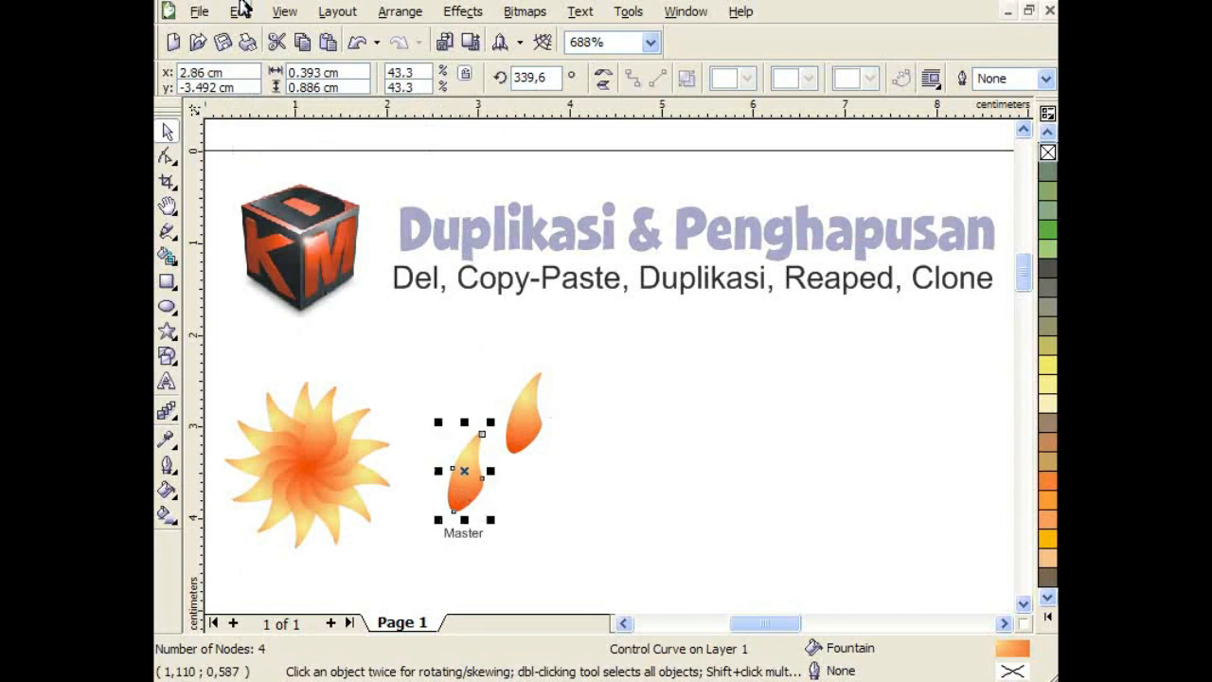
- Create two more clones of the master petal and line up all three clones in a row to its right
left_click(240, 12)
left_click(264, 265)
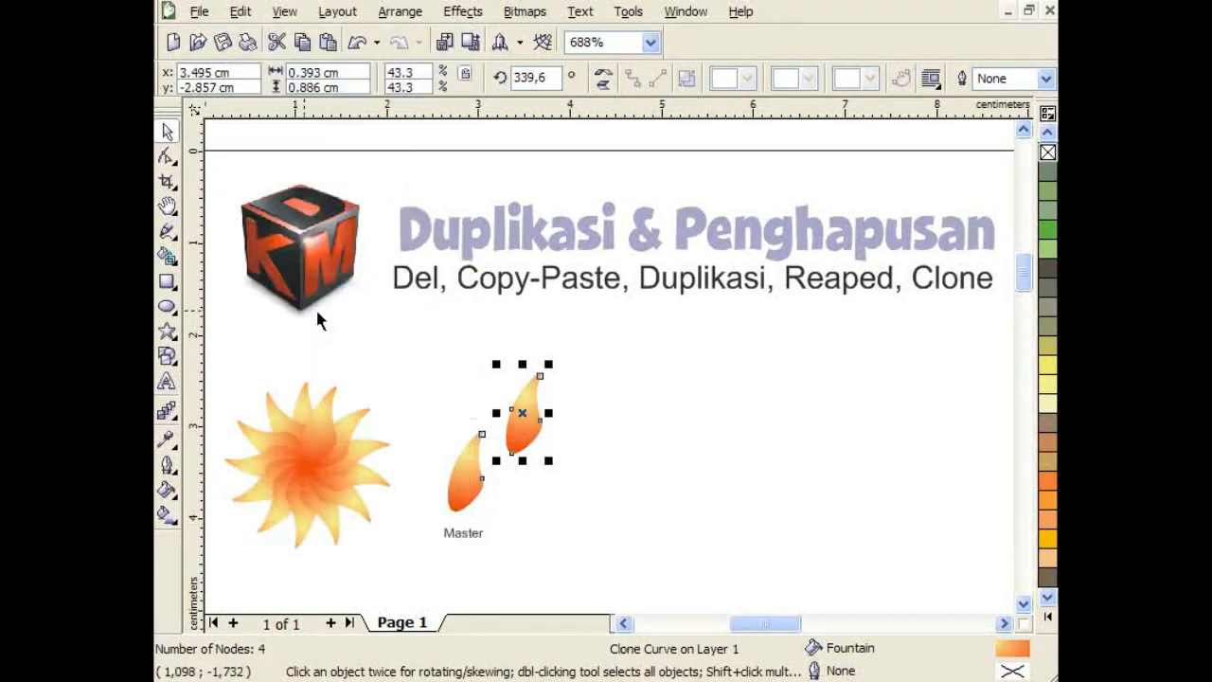
mouse_move(527, 431)
left_mouse_down()
mouse_move(617, 465)
mouse_move(618, 482)
mouse_move(548, 487)
mouse_move(573, 477)
mouse_move(619, 498)
left_mouse_up()
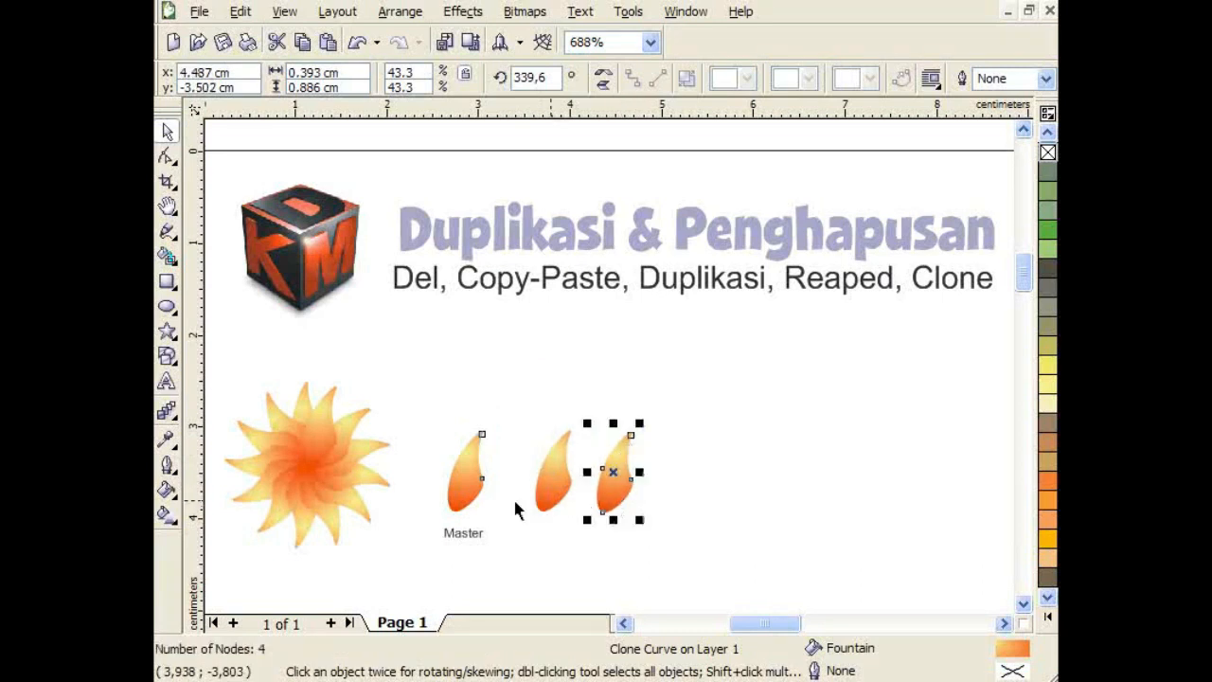
left_click(457, 497)
key("alt+e")
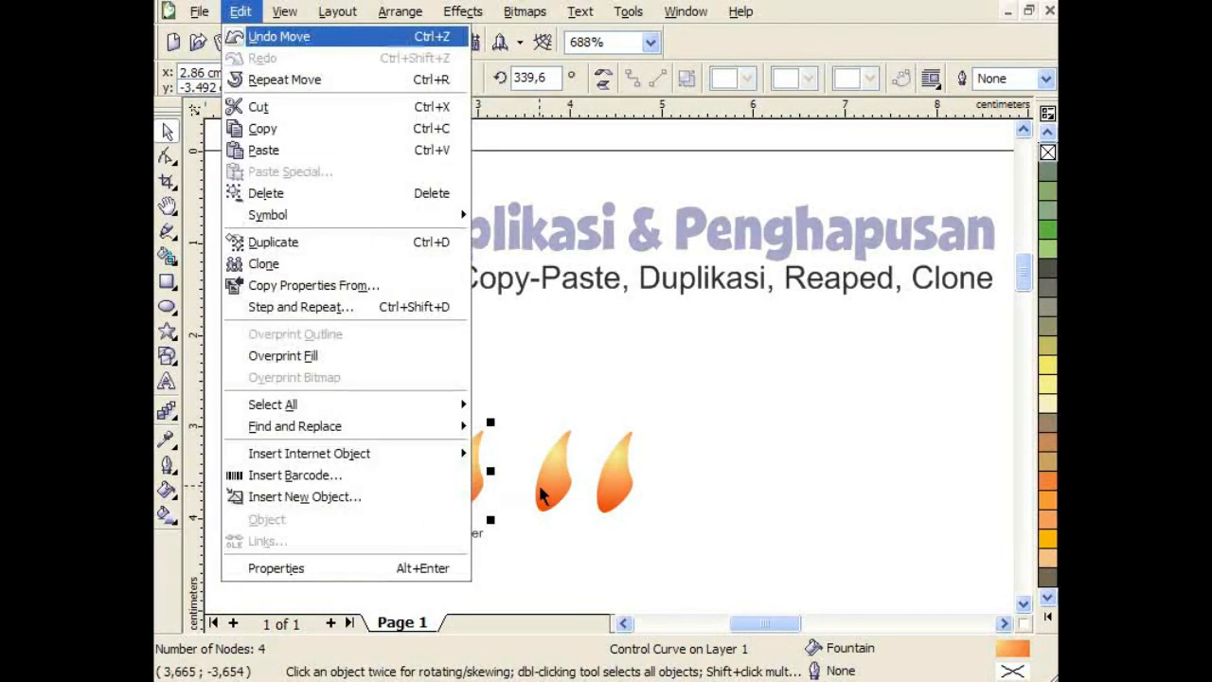
key("o")
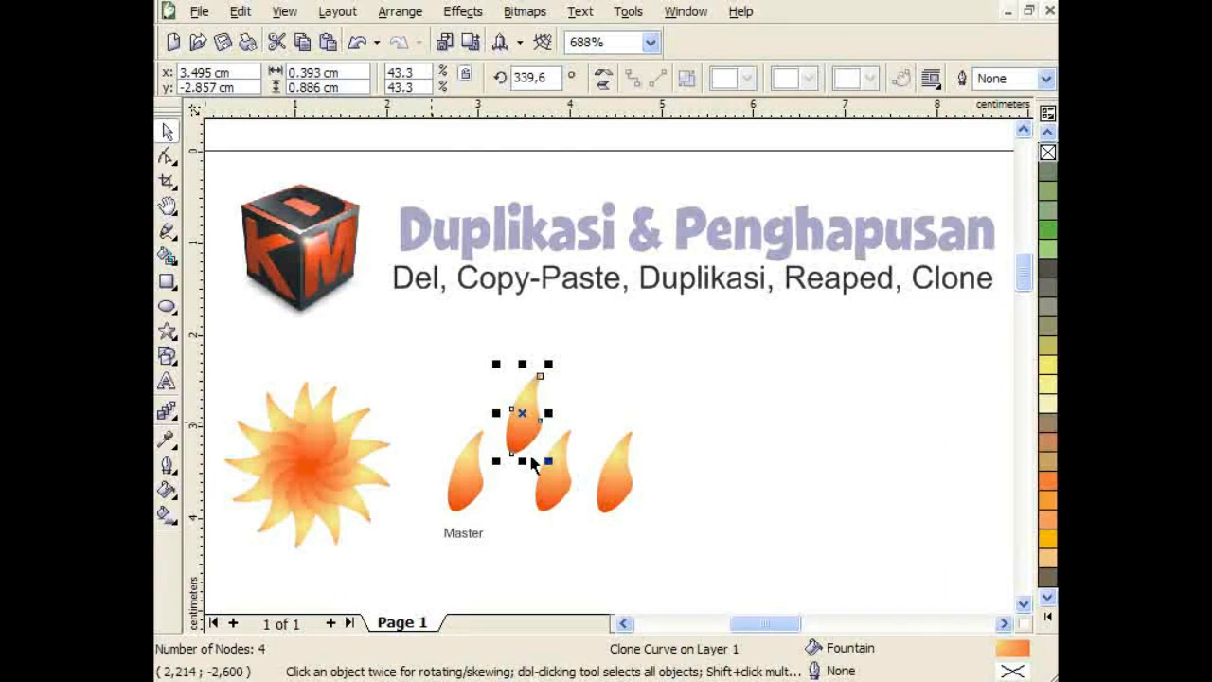
mouse_move(519, 410)
left_mouse_down()
mouse_move(676, 465)
mouse_move(666, 461)
left_mouse_up()
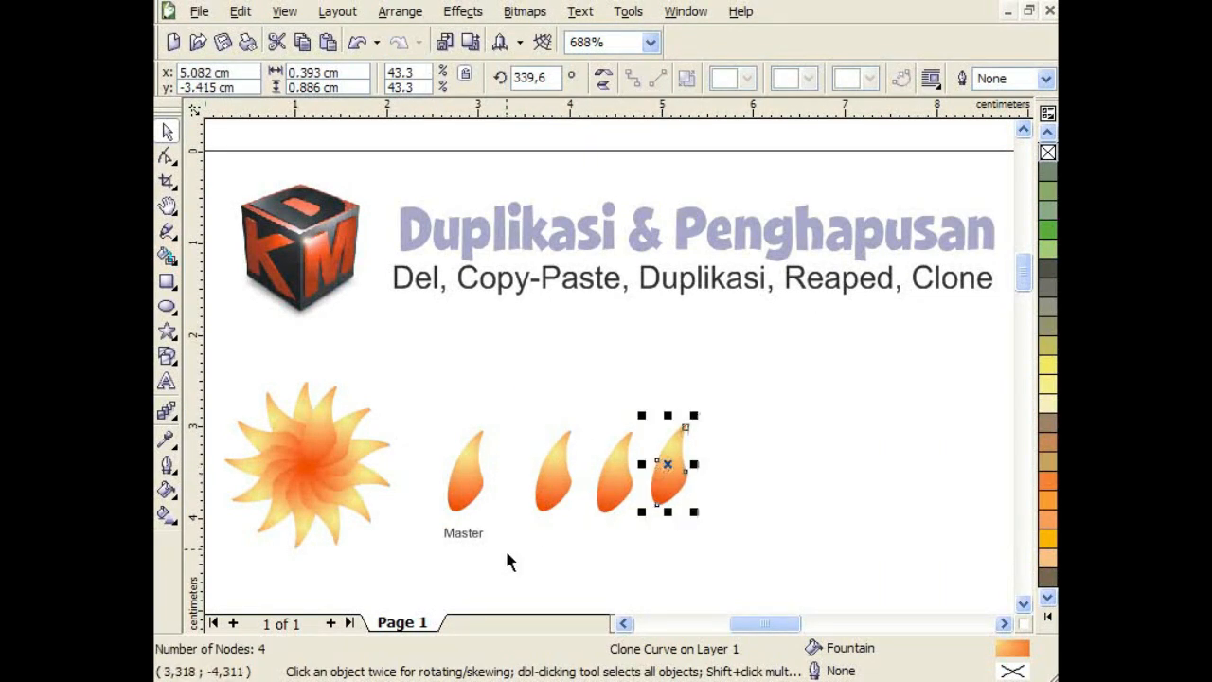
- Reshape the master petal by moving its two middle nodes, giving it a broad rounded top and a narrow lower tip
scroll(610, 375, "up", 2)
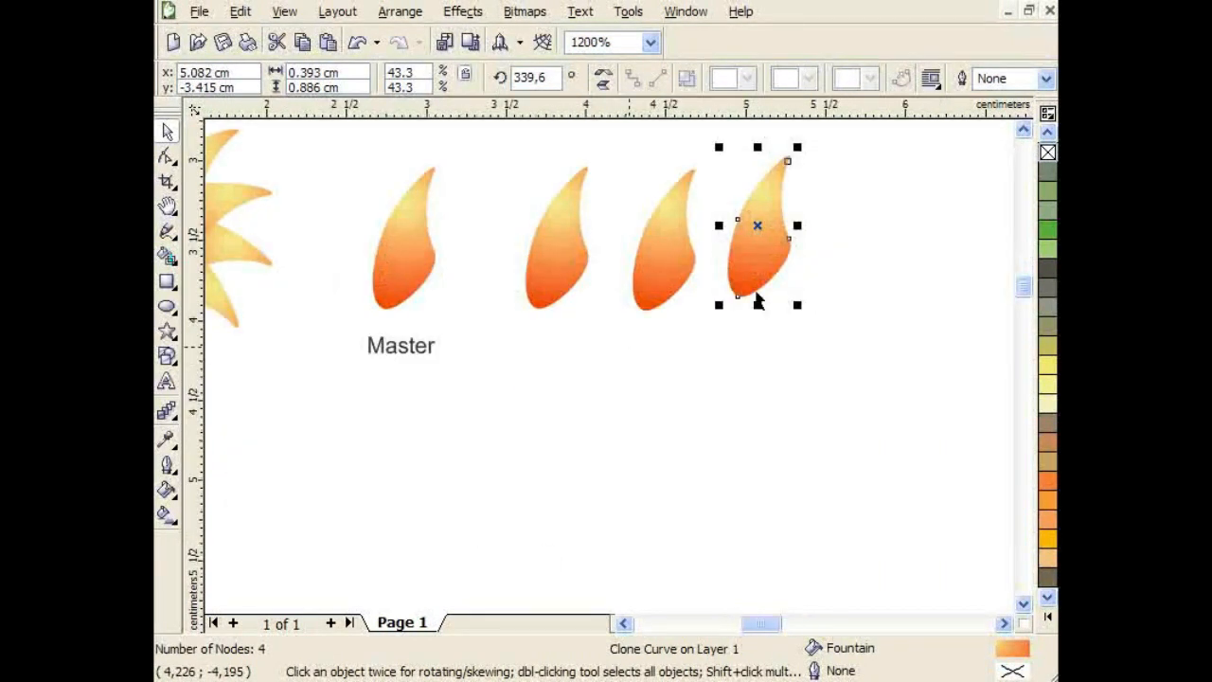
left_click(1024, 130)
left_click(404, 396)
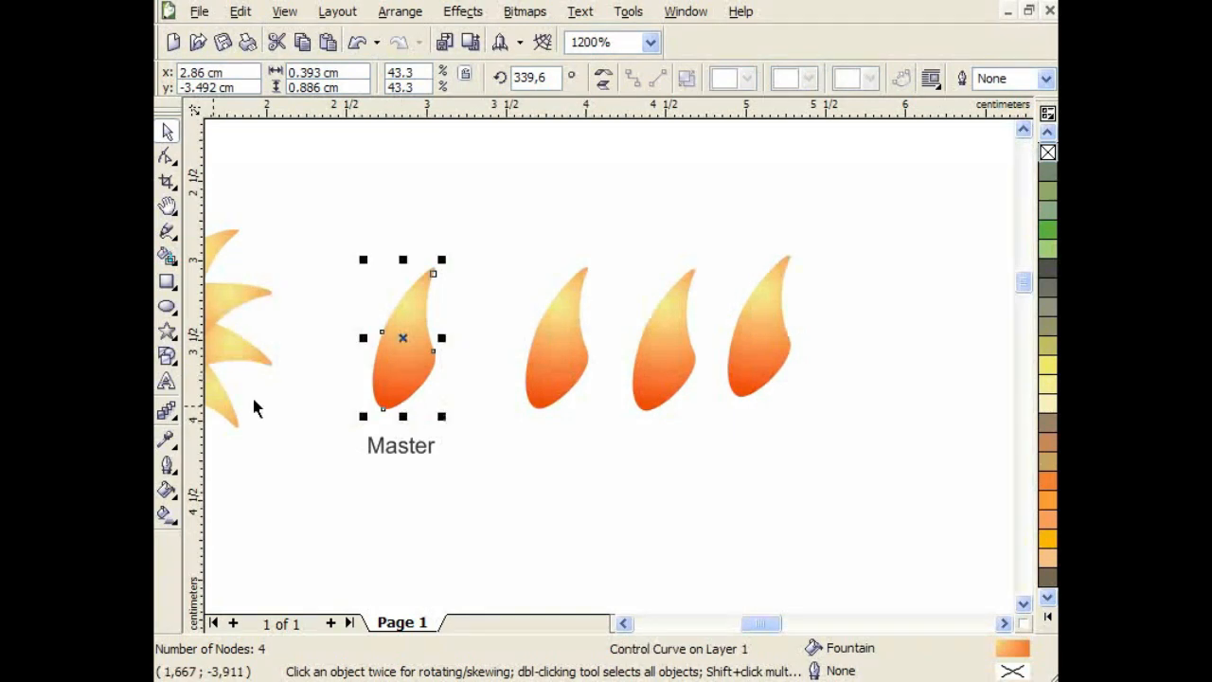
left_click(167, 156)
mouse_move(438, 346)
left_mouse_down()
mouse_move(475, 323)
mouse_move(428, 350)
mouse_move(396, 316)
mouse_move(407, 370)
left_mouse_up()
left_click_drag(384, 331, 414, 347)
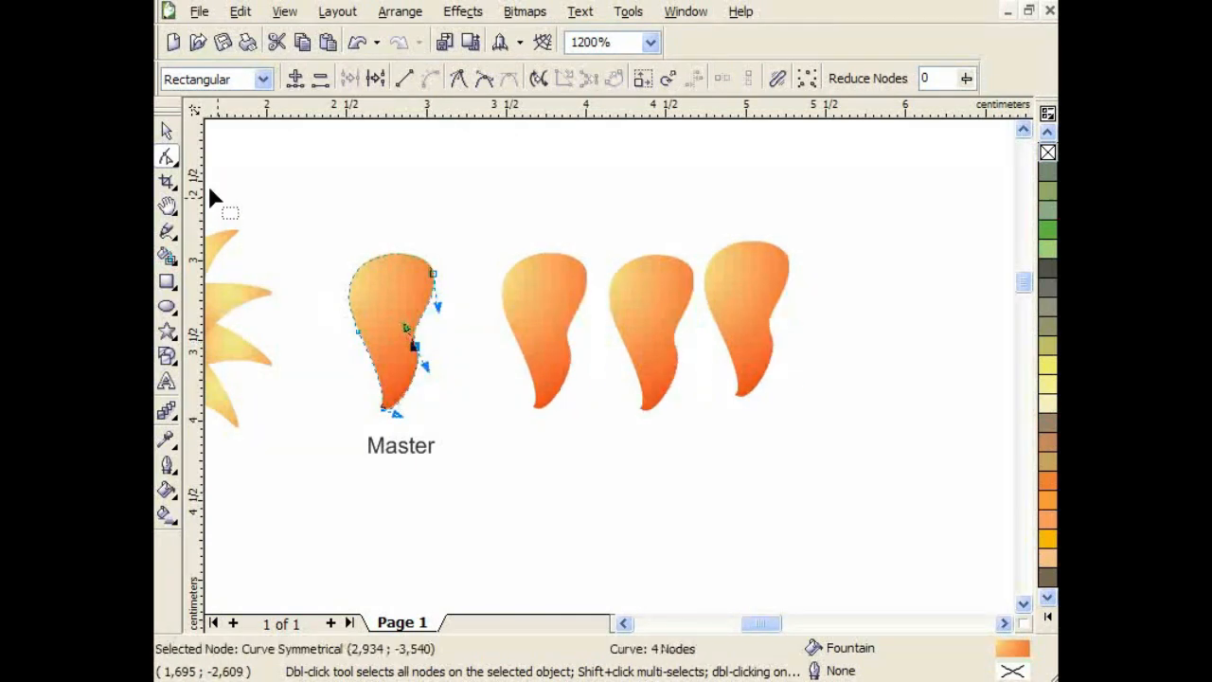
left_click(167, 132)
left_click(437, 209)
- Reshape only the first clone by moving its right middle node inward and adding a node above it on the curve
left_click(530, 287)
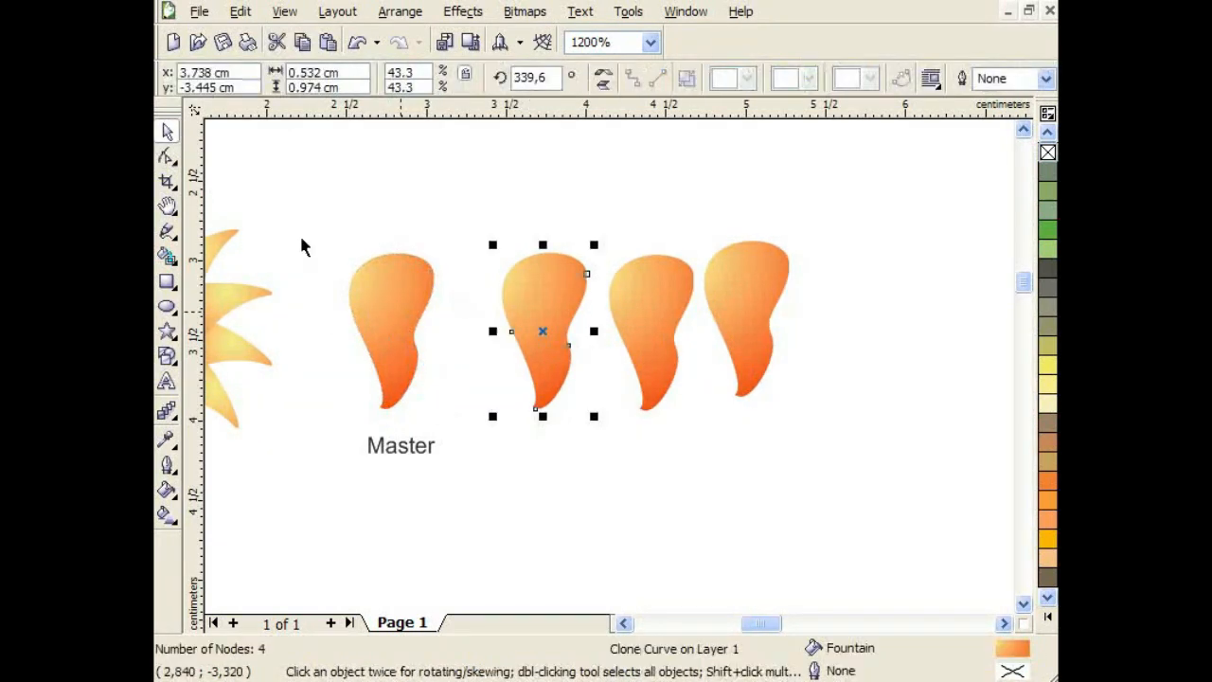
left_click(167, 157)
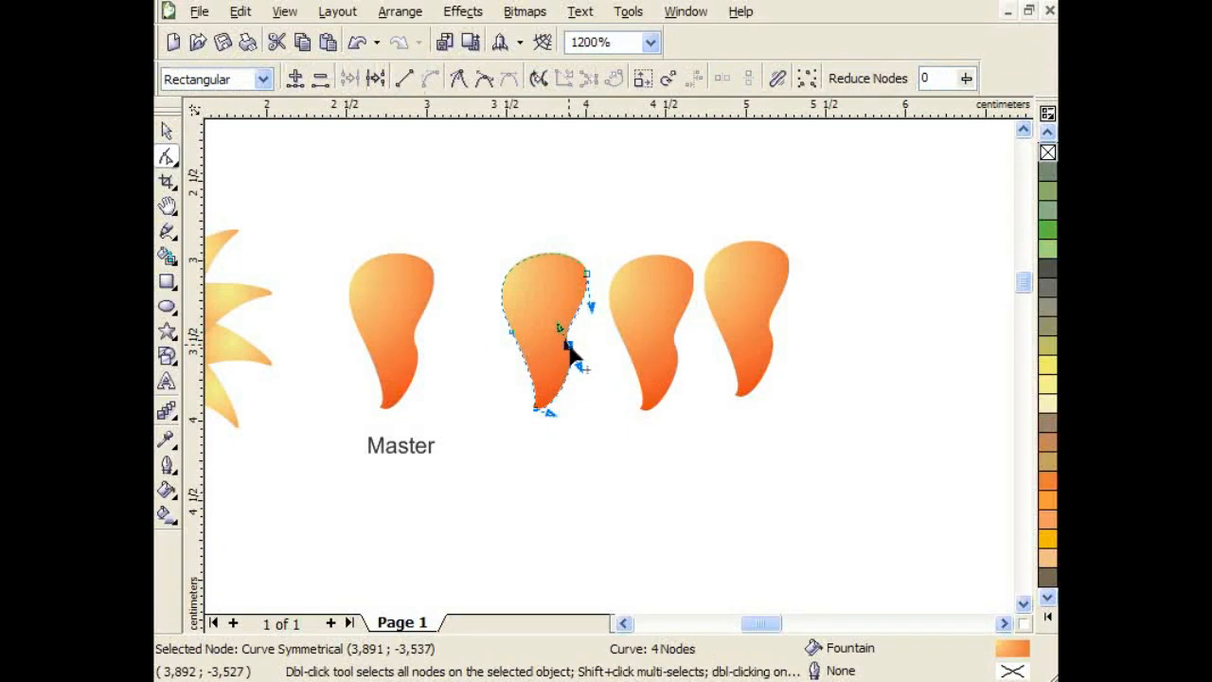
left_click_drag(568, 345, 546, 326)
double_click(568, 305)
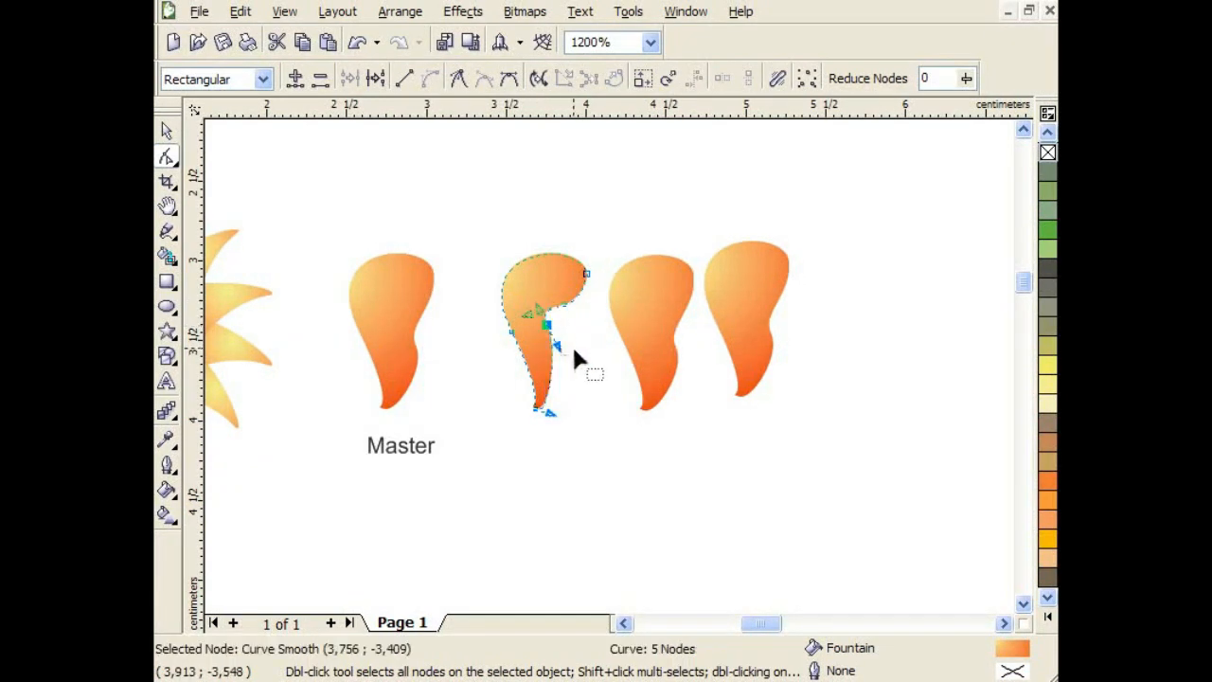
left_click(574, 352)
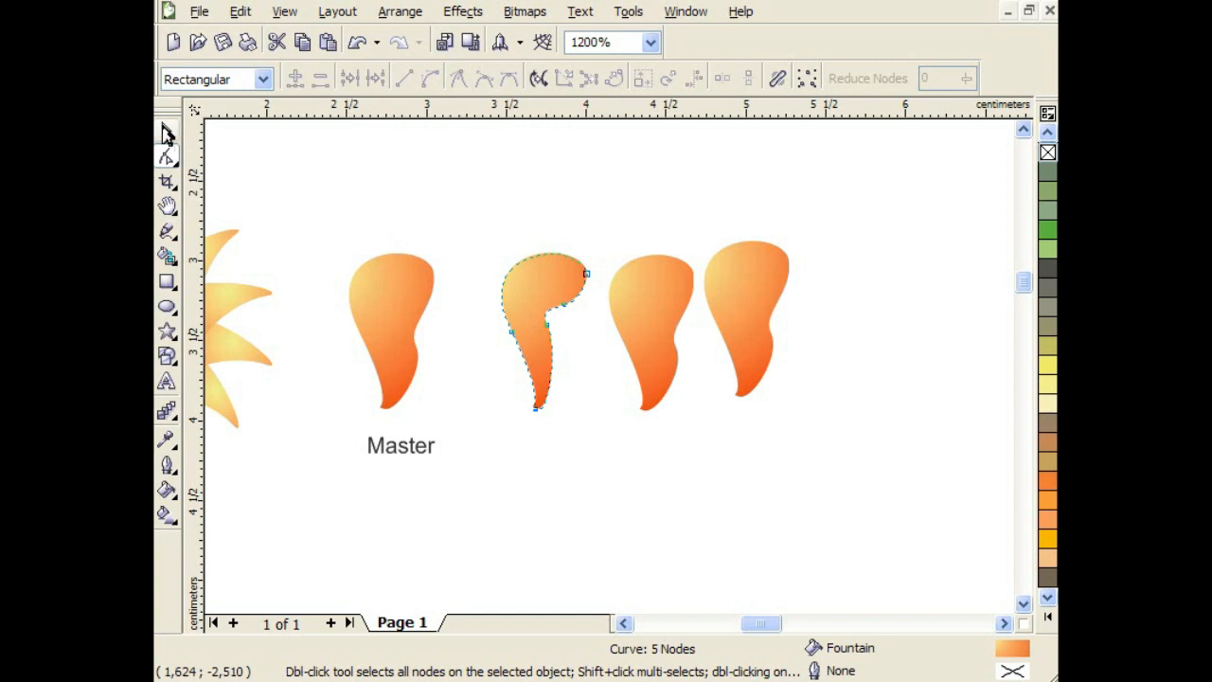
left_click(167, 132)
- Reshape the master petal again by moving its right middle node outward and slightly down
left_click(351, 284)
left_click(169, 157)
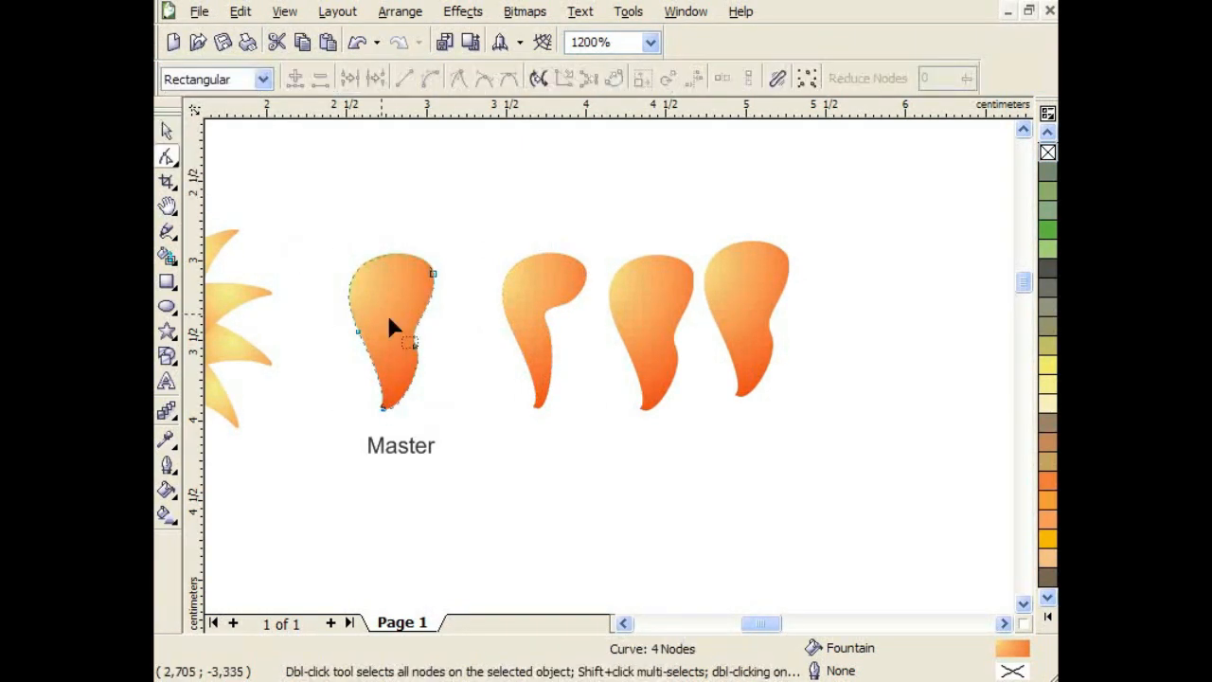
mouse_move(416, 348)
left_mouse_down()
mouse_move(390, 317)
mouse_move(449, 379)
mouse_move(464, 333)
mouse_move(468, 411)
mouse_move(427, 361)
left_mouse_up()
left_click(166, 131)
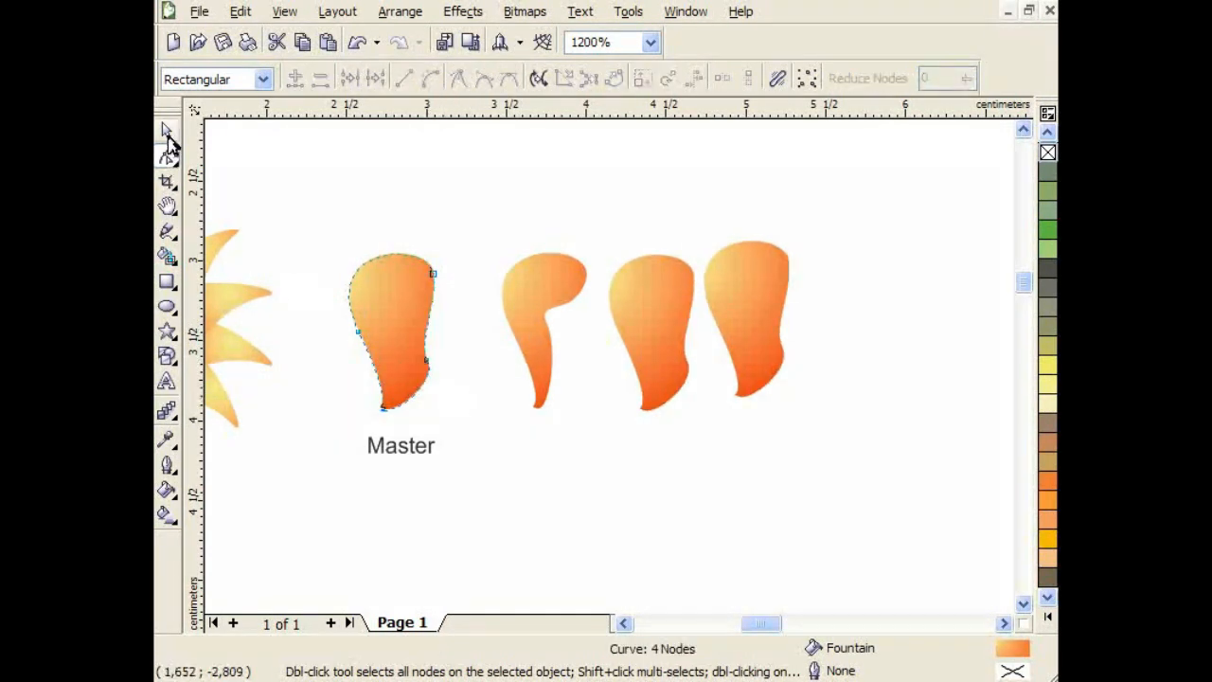
left_click(343, 195)
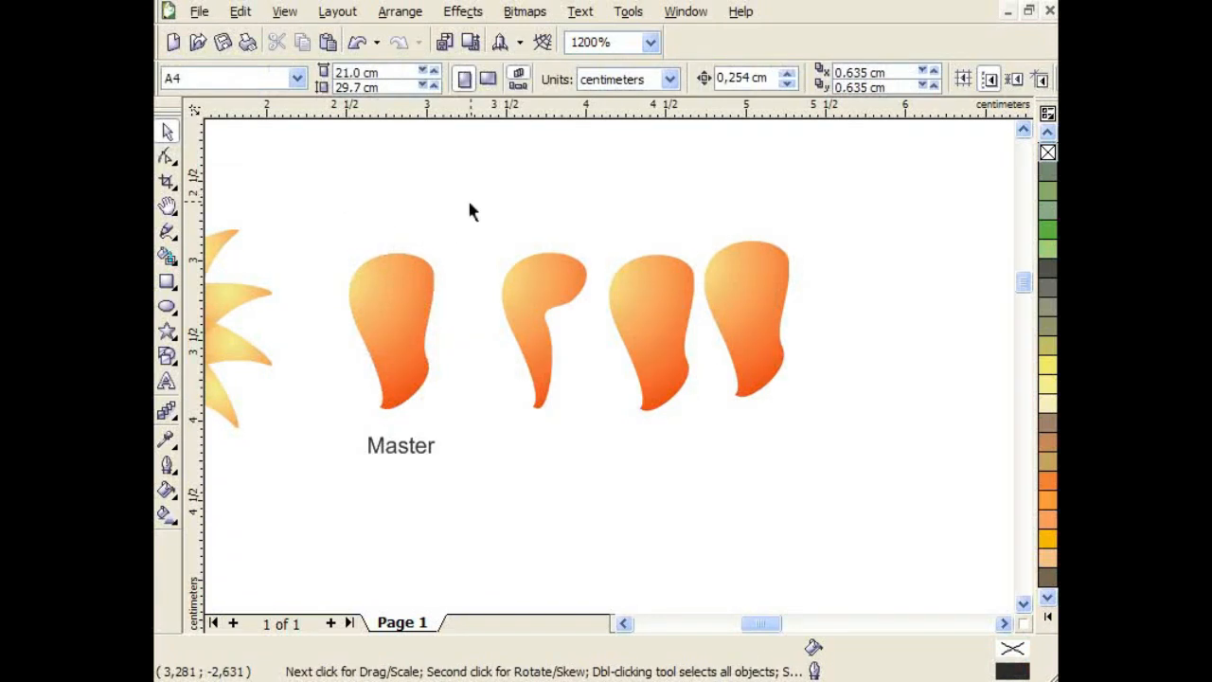
- Compare the individually reshaped first clone with the master petal and the other two clones
left_click_drag(467, 205, 599, 424)
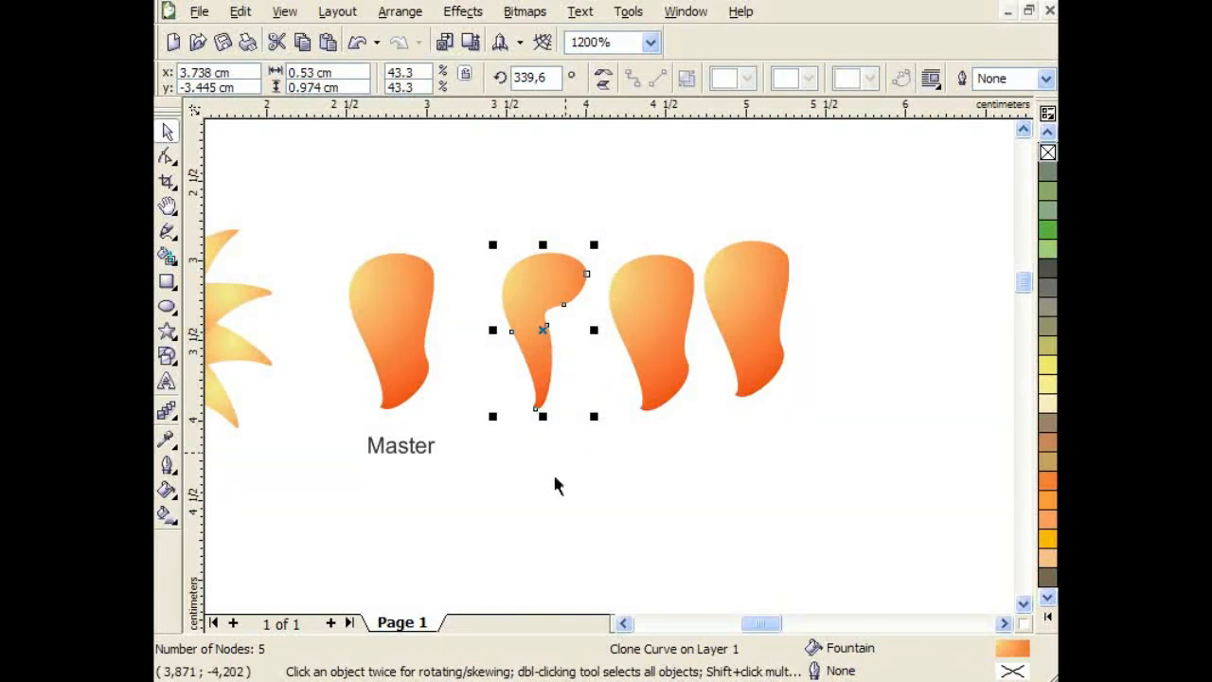
scroll(609, 373, "down", 1)
left_click(1023, 129)
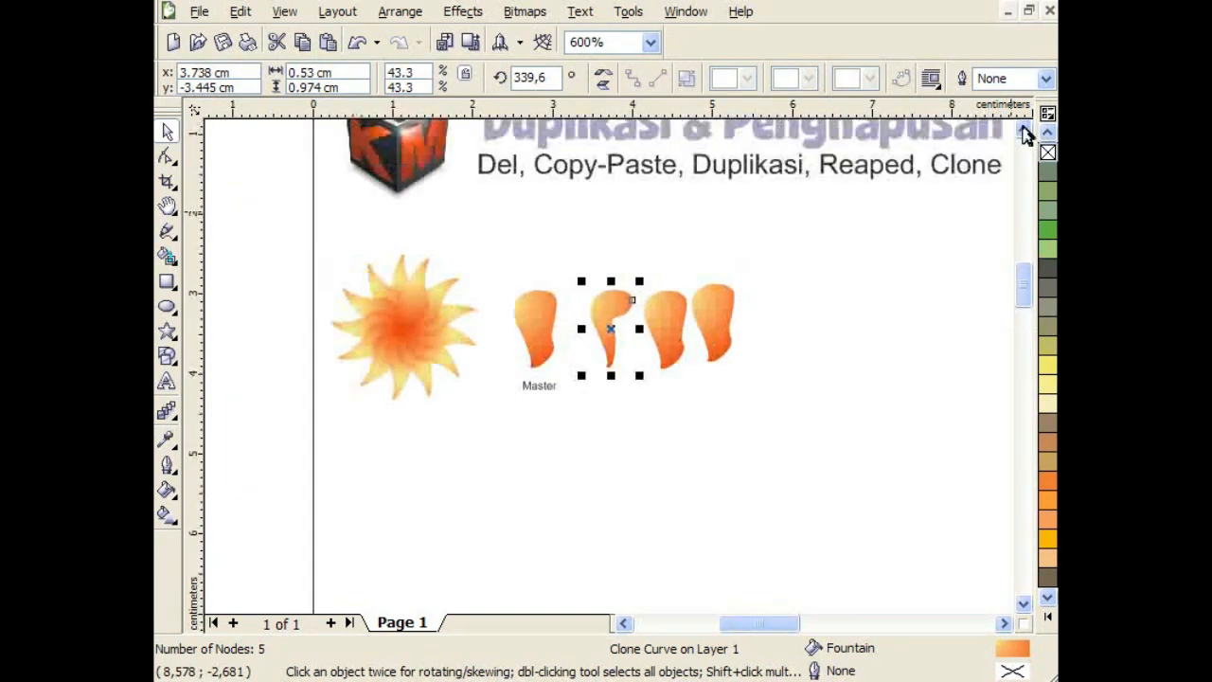
left_click(1026, 132)
left_click(1026, 131)
left_click(823, 360)
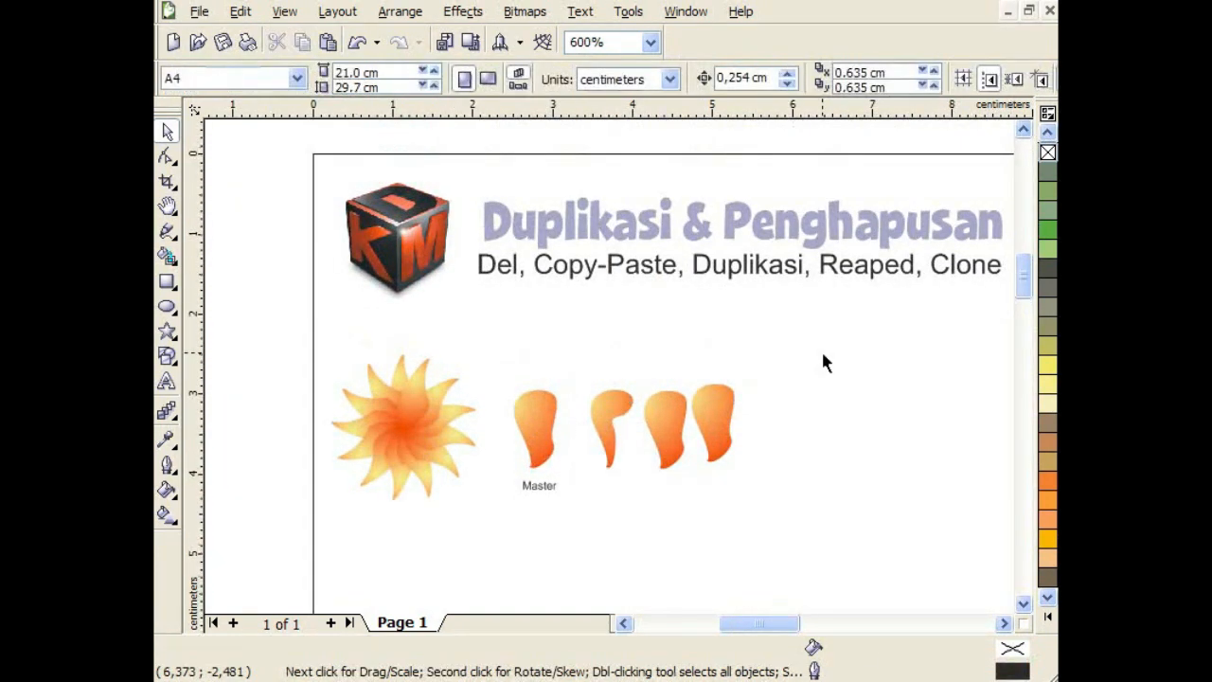